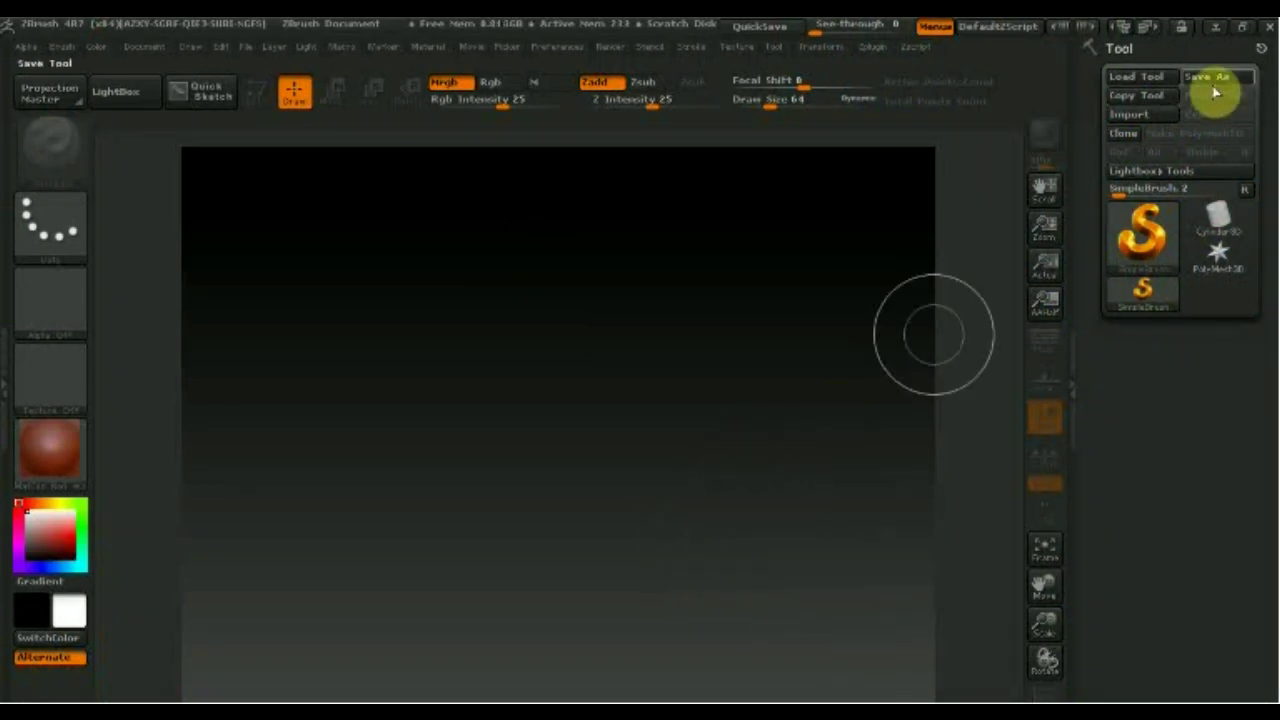
Look over the tool and brush picker, then close it.
left_click(1150, 235)
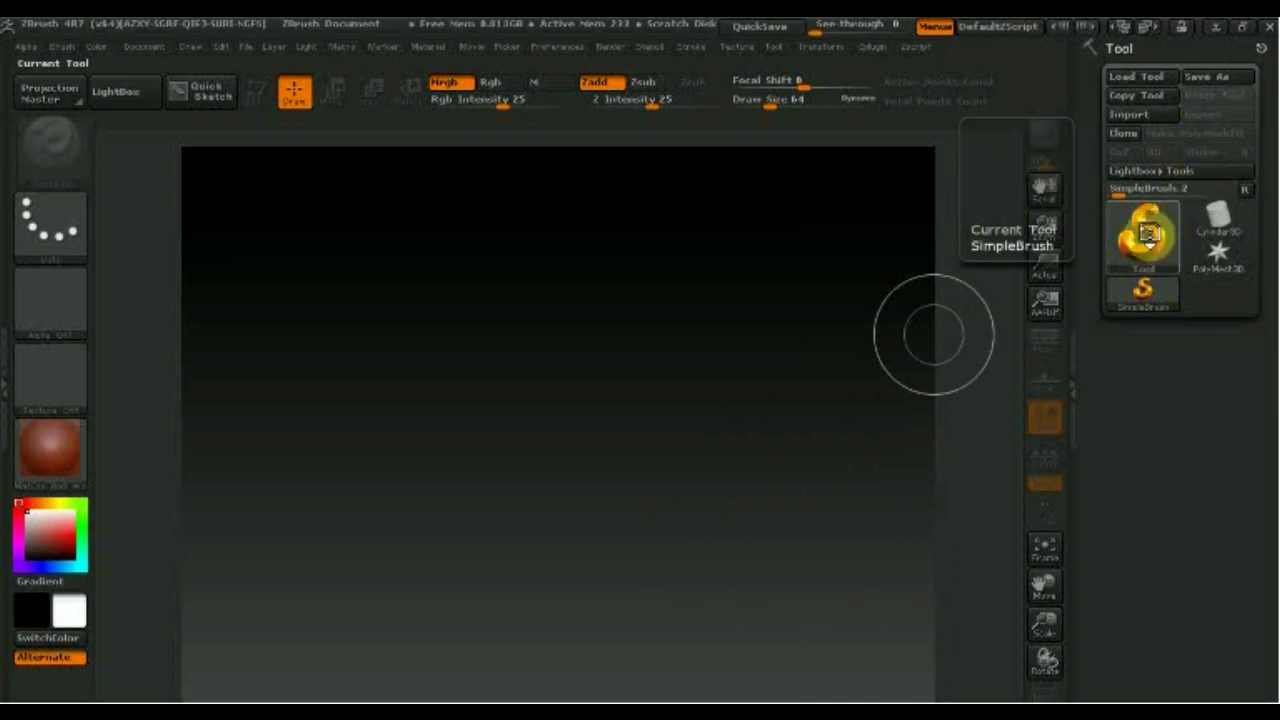
left_click(1148, 234)
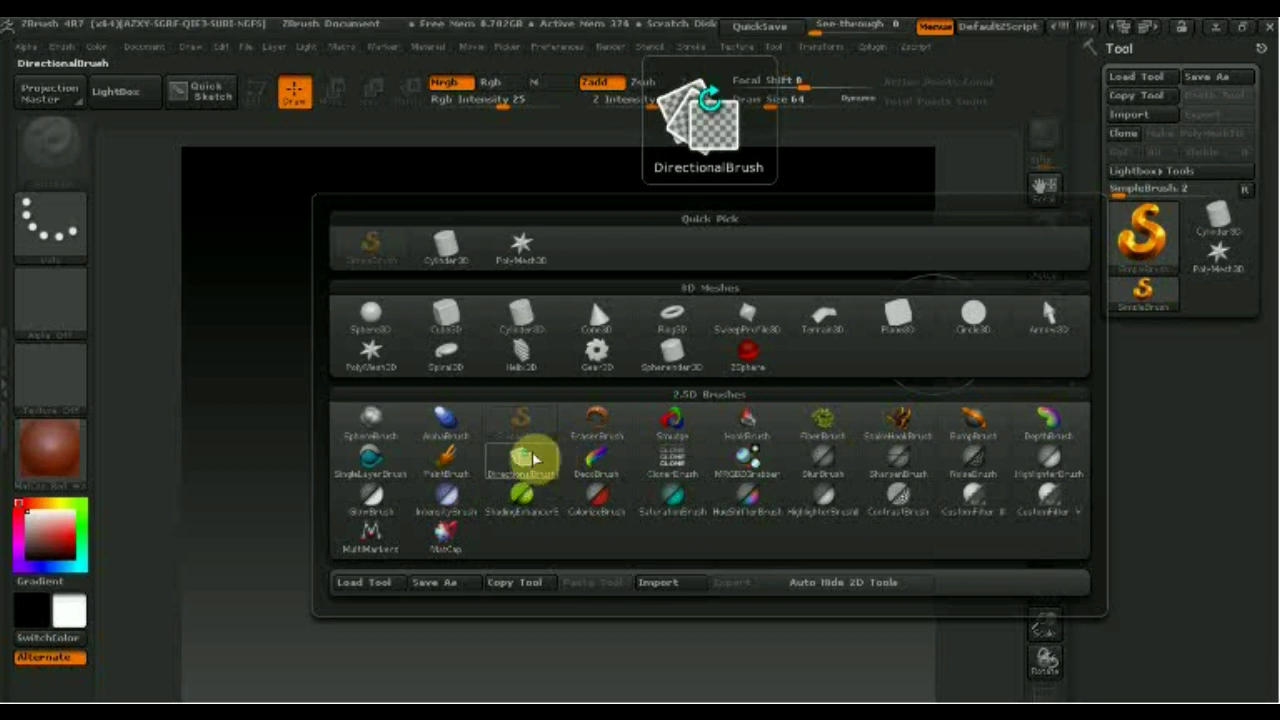
left_click(380, 425)
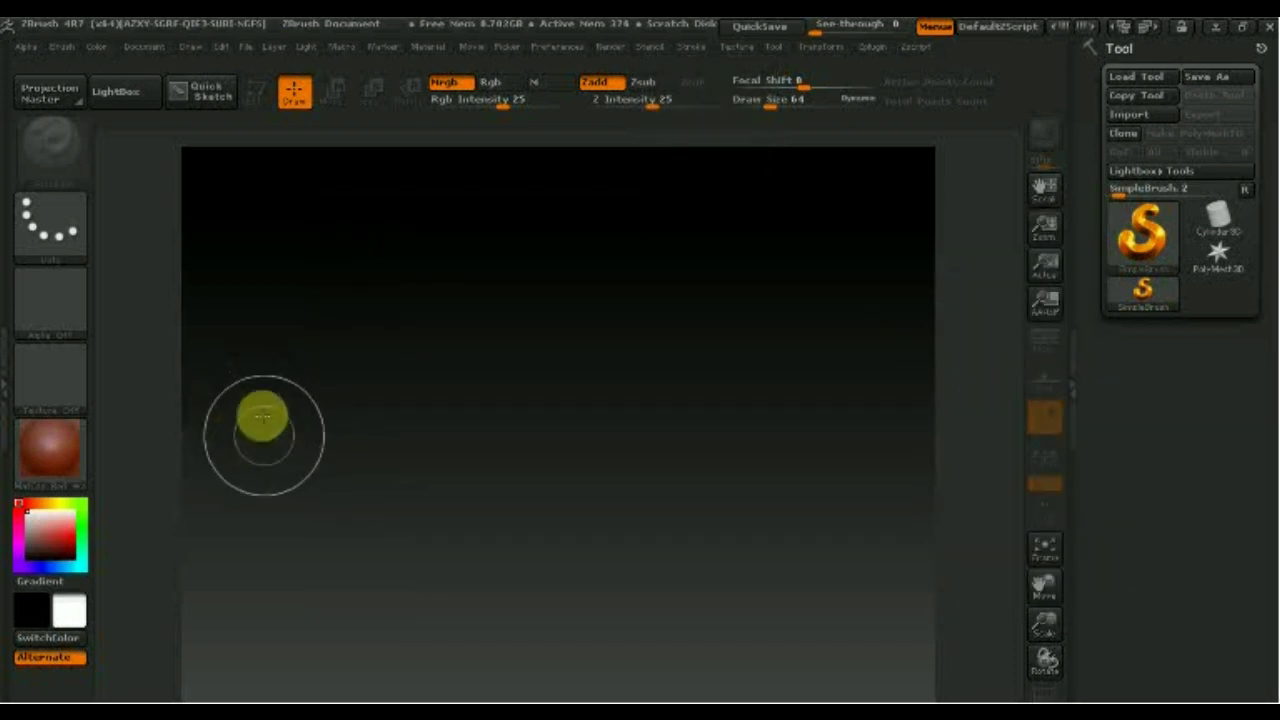
With Pro off, drag the document Width down and confirm Resize for a small square canvas.
left_click(137, 50)
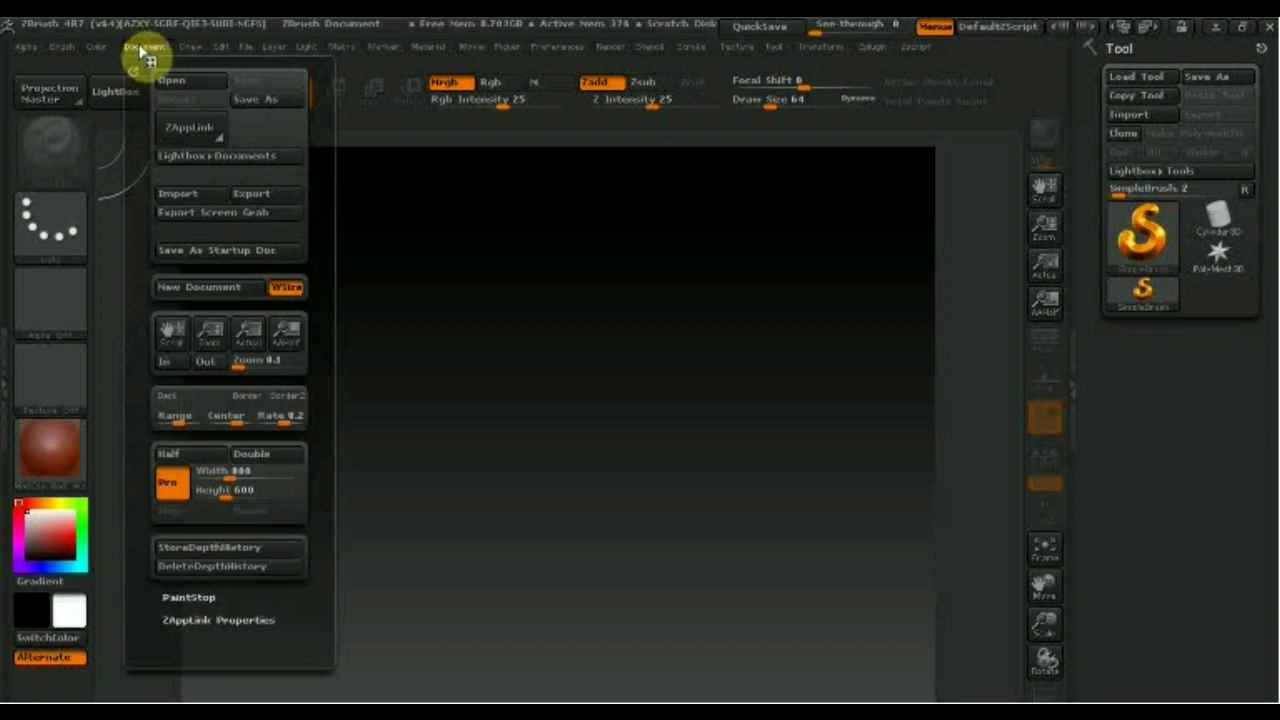
left_click(173, 488)
mouse_move(195, 472)
left_mouse_down()
mouse_move(257, 523)
mouse_move(200, 503)
mouse_move(199, 474)
left_mouse_up()
type("82")
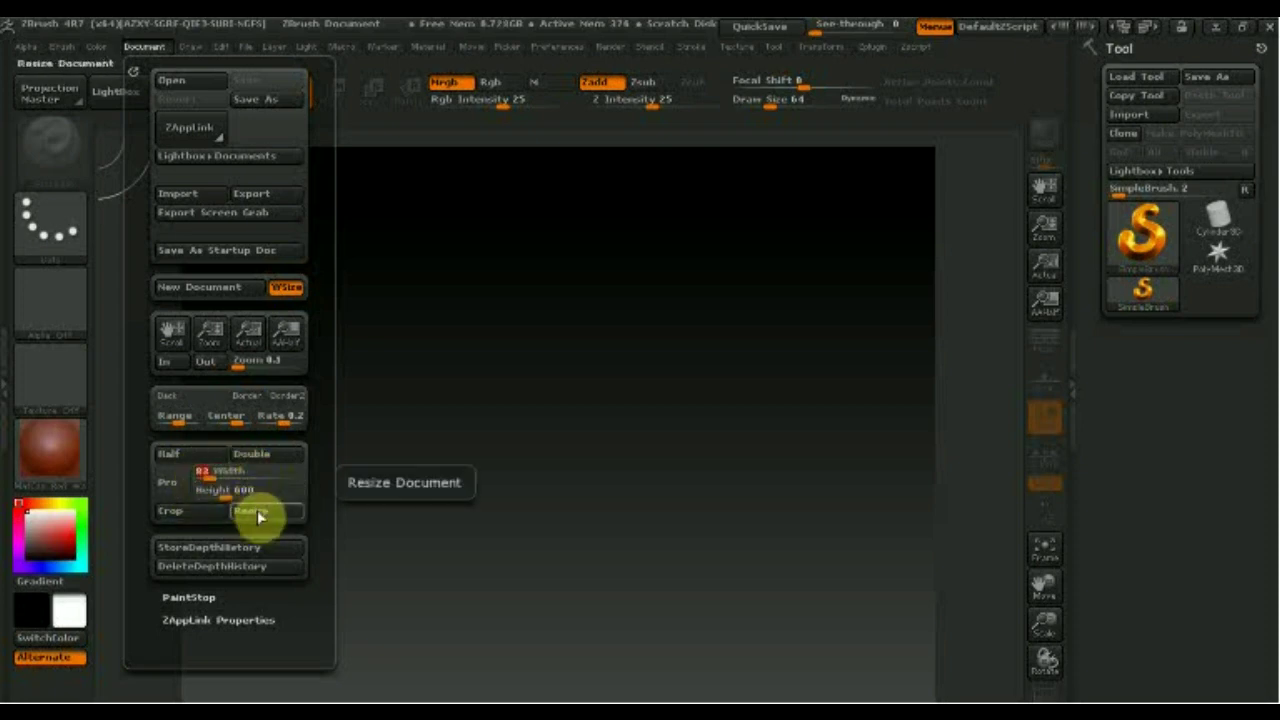
left_click(257, 513)
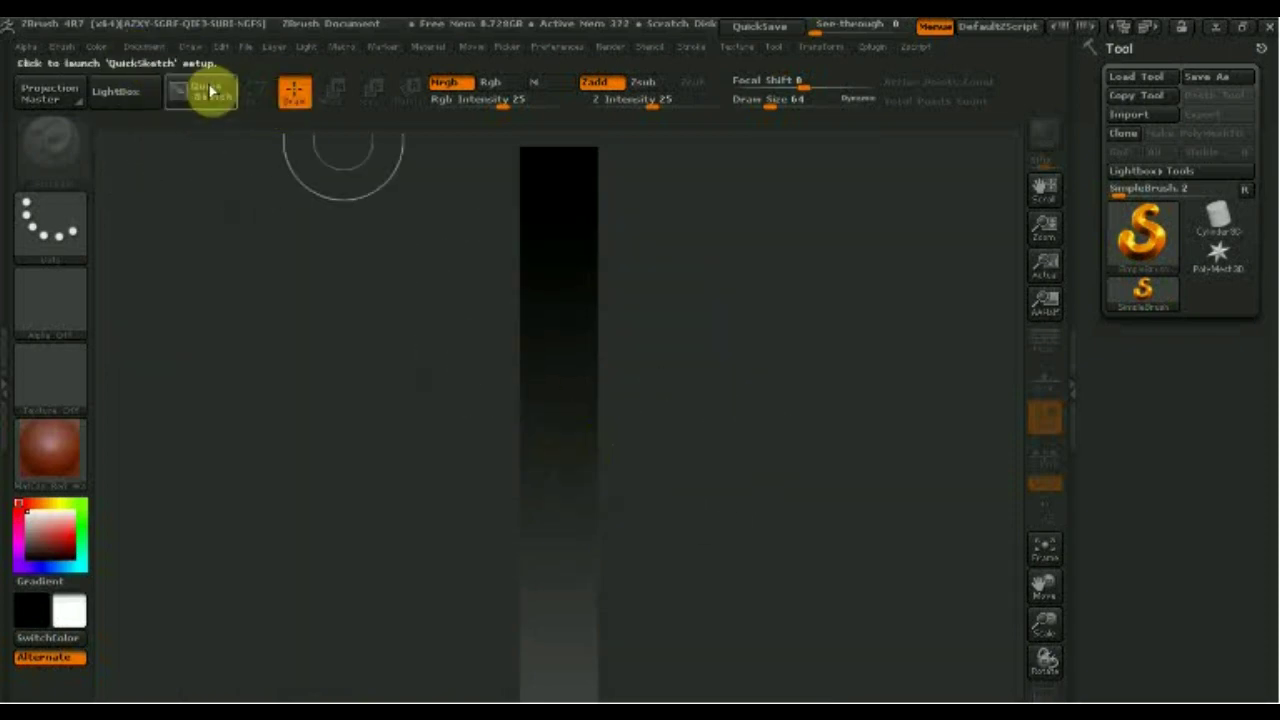
left_click(144, 47)
left_click(261, 517)
left_click(680, 433)
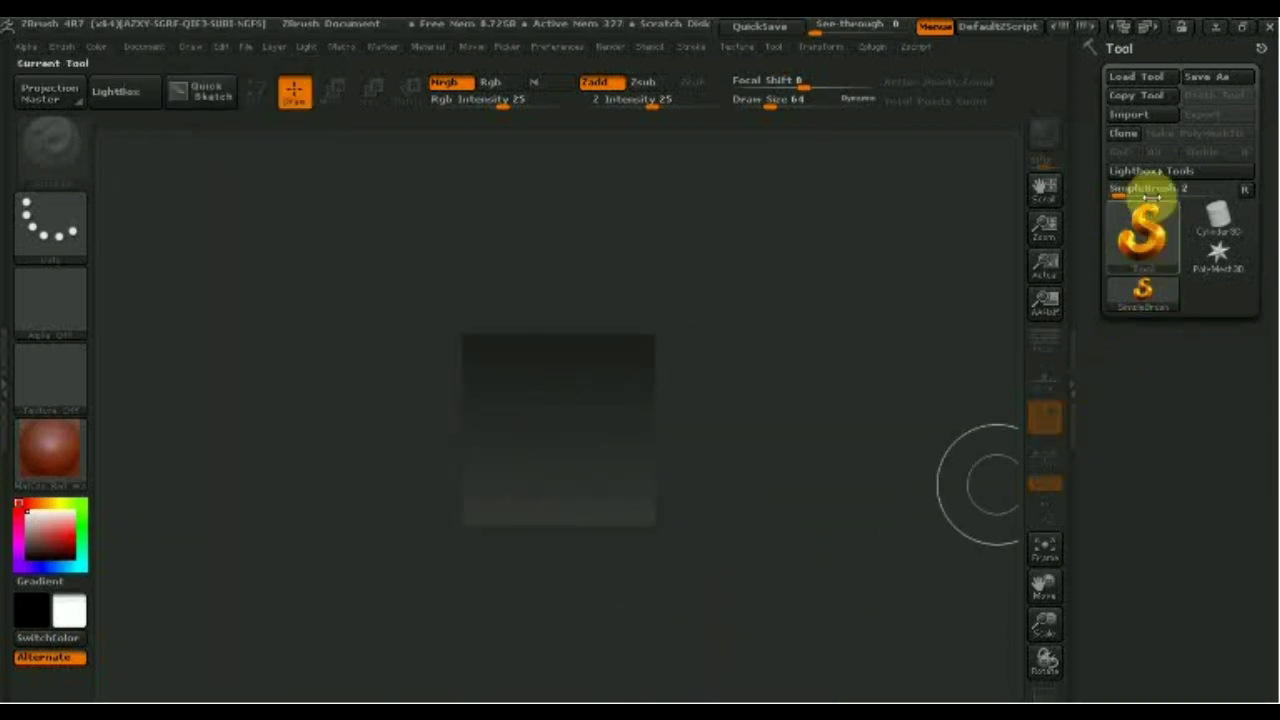
left_click(1136, 243)
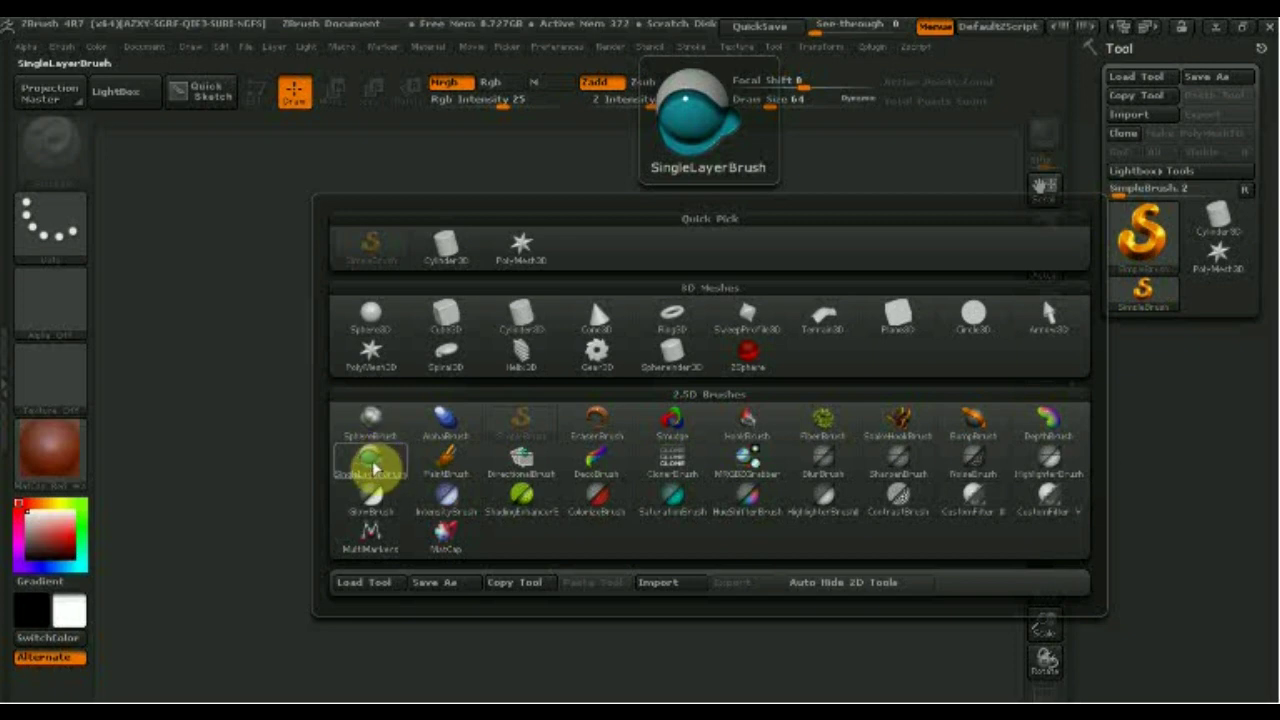
With SingleLayerBrush, undo two test strokes, then paint the whole canvas solid muted pink.
left_click(373, 468)
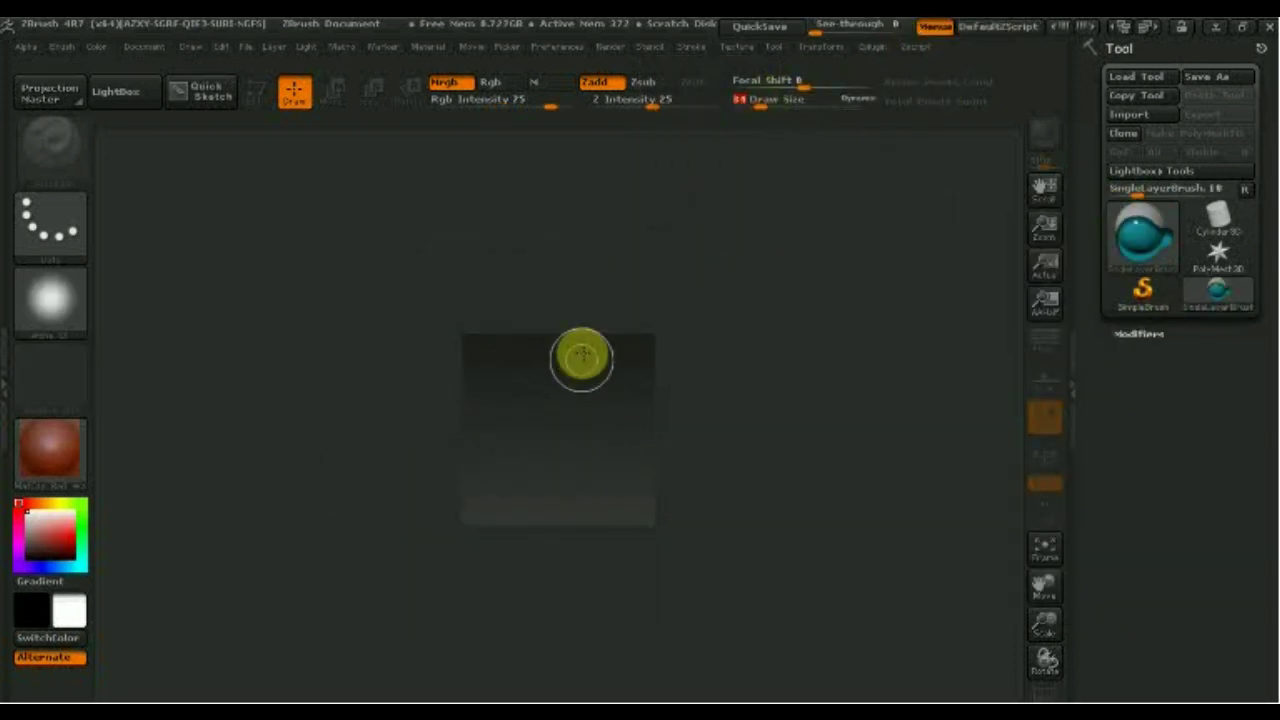
mouse_move(501, 354)
left_mouse_down()
mouse_move(658, 358)
mouse_move(443, 386)
mouse_move(652, 398)
left_mouse_up()
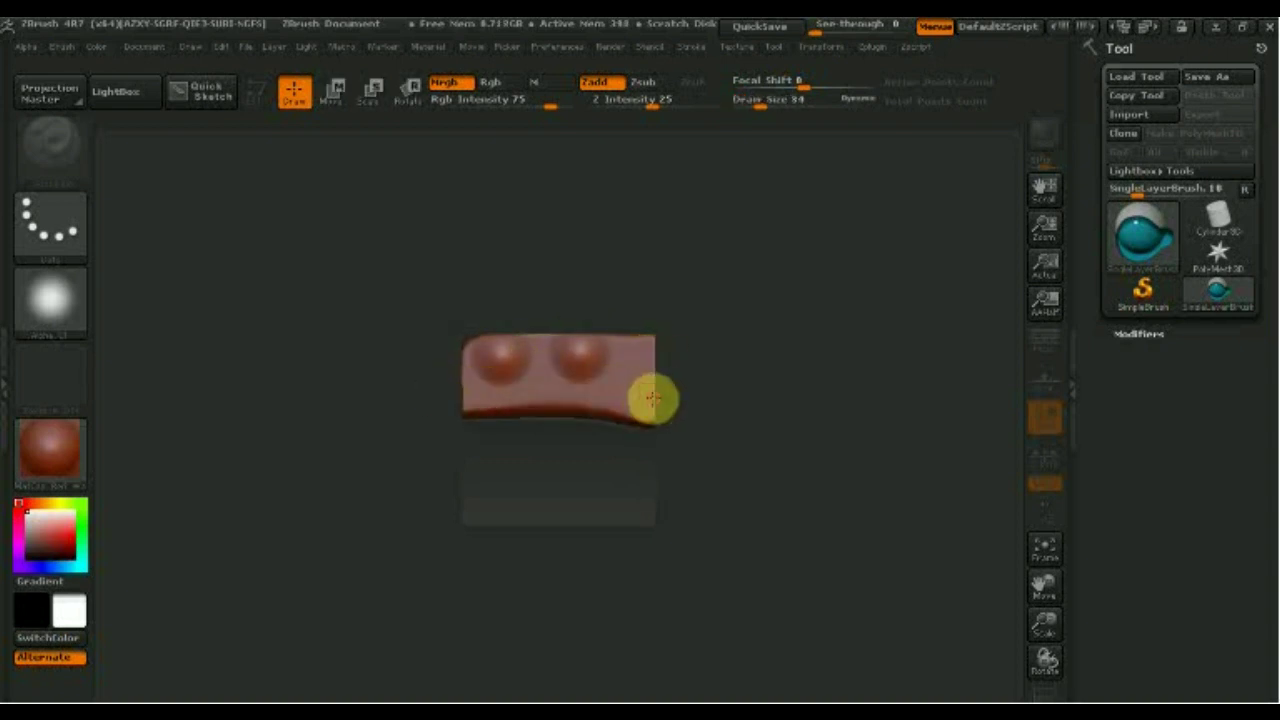
key("ctrl+z")
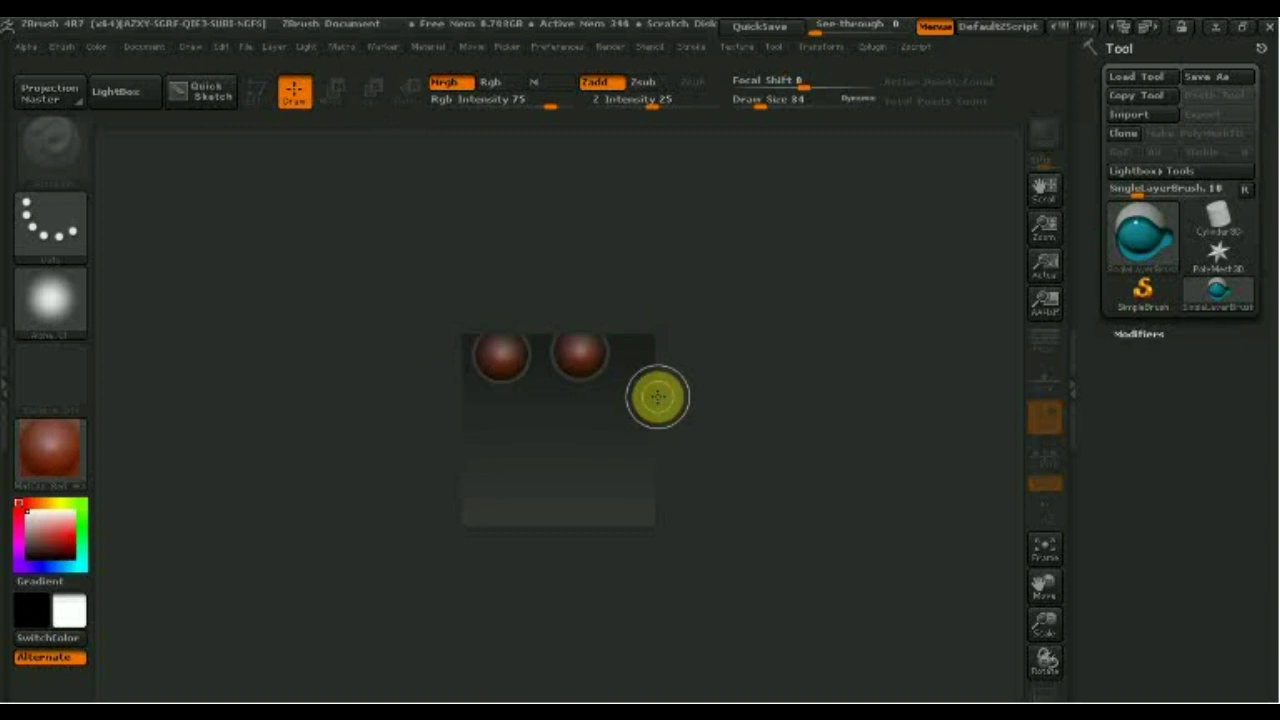
key("ctrl+z")
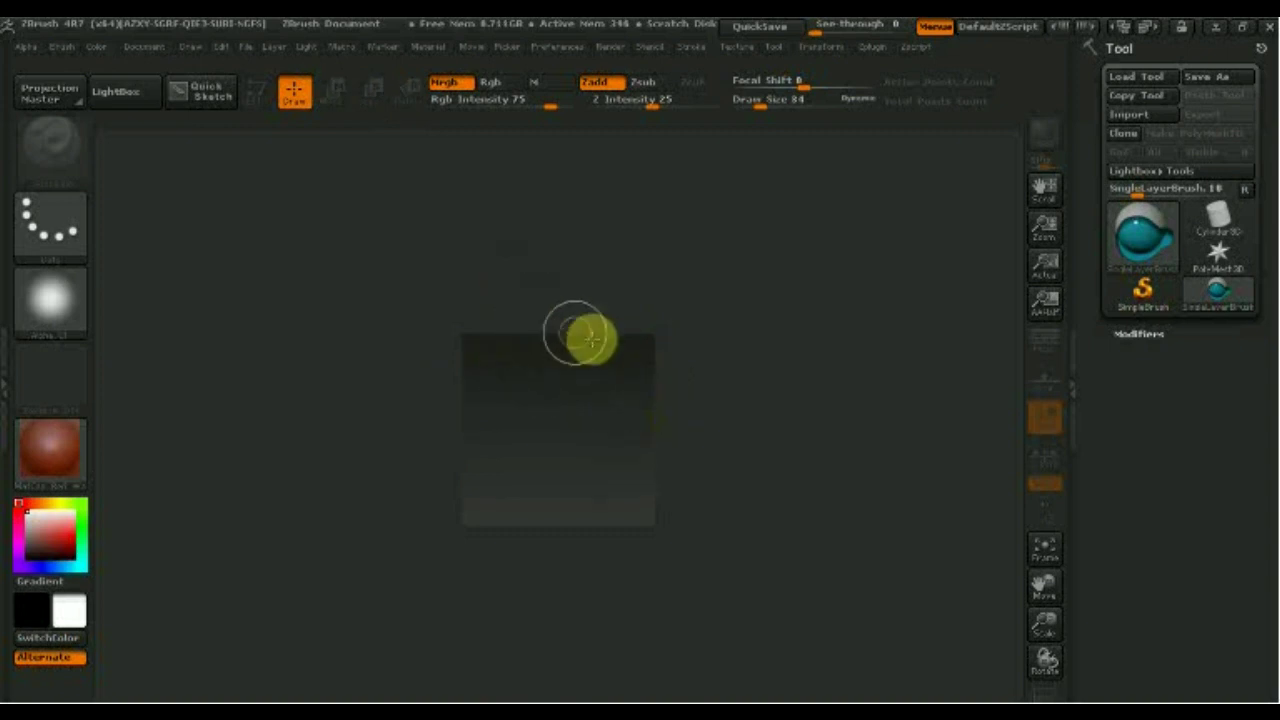
mouse_move(471, 349)
left_mouse_down()
mouse_move(591, 357)
mouse_move(620, 380)
mouse_move(471, 386)
mouse_move(524, 405)
mouse_move(657, 409)
mouse_move(626, 511)
mouse_move(507, 520)
mouse_move(466, 477)
mouse_move(466, 360)
mouse_move(600, 329)
mouse_move(651, 332)
mouse_move(546, 451)
mouse_move(614, 477)
mouse_move(491, 490)
left_mouse_up()
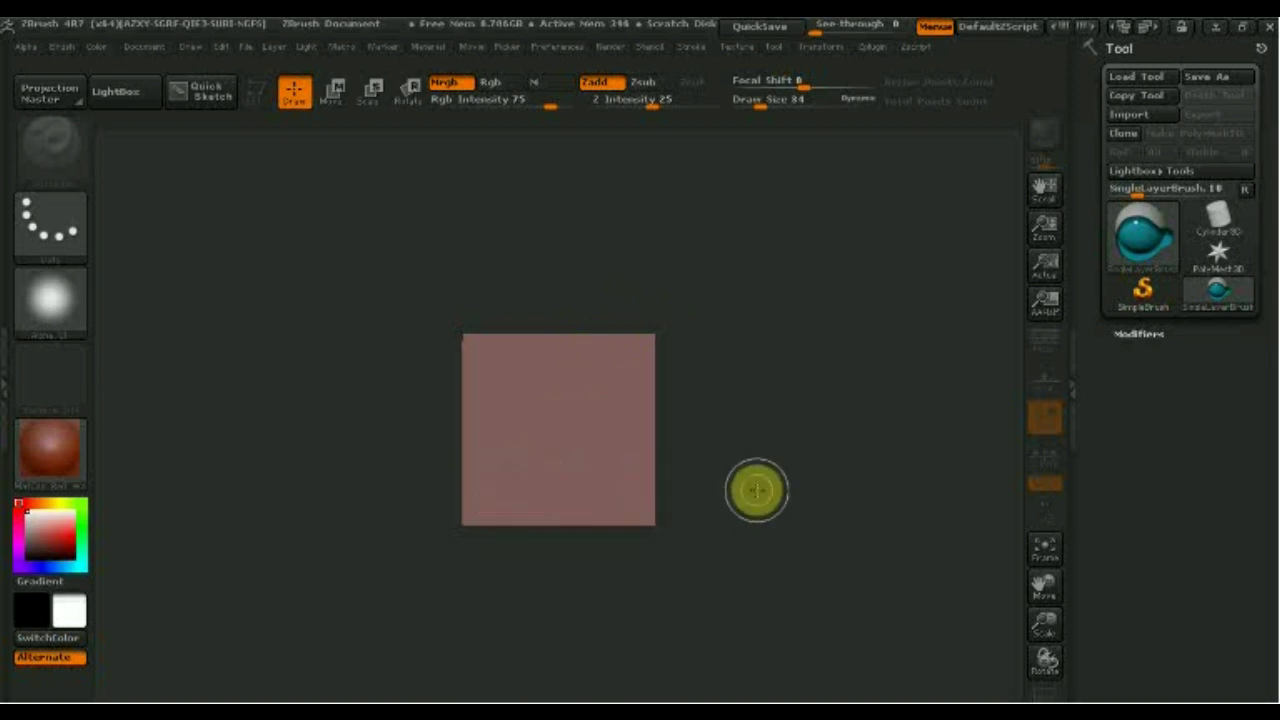
Choose Alpha 34 and carve a curved fringed crescent into the pink layer.
mouse_move(50, 300)
left_click(54, 308)
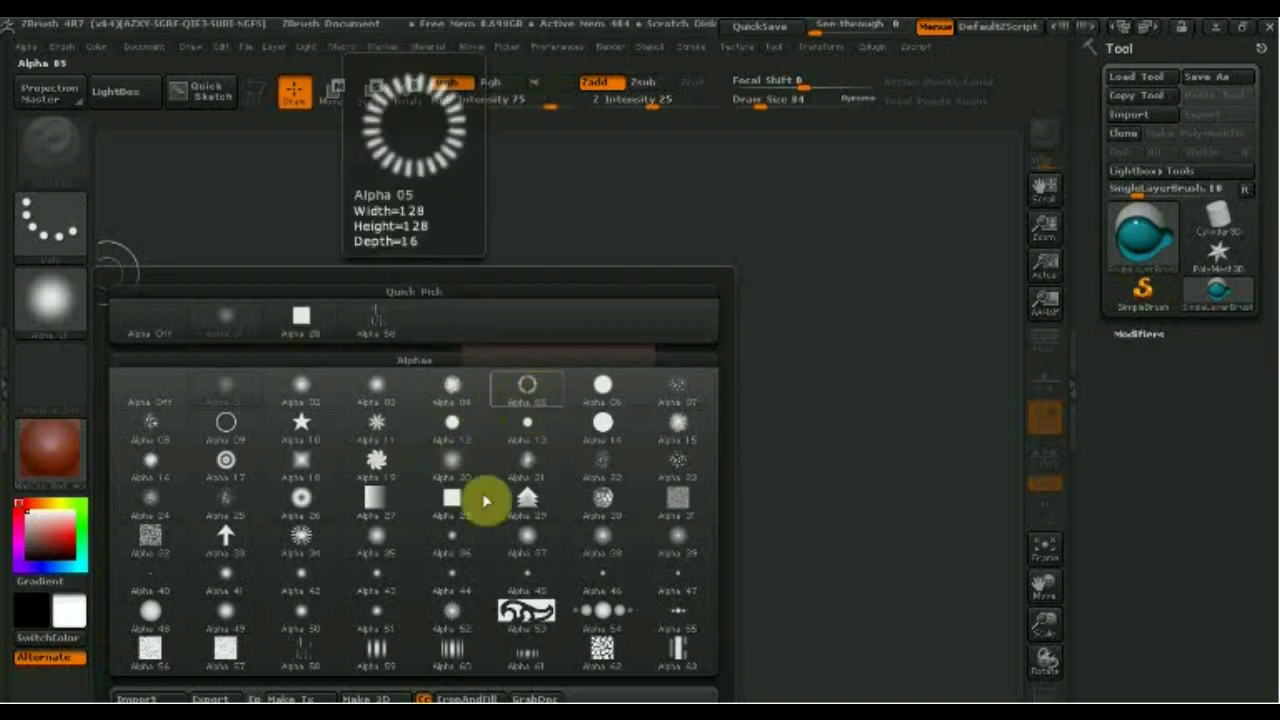
left_click(301, 536)
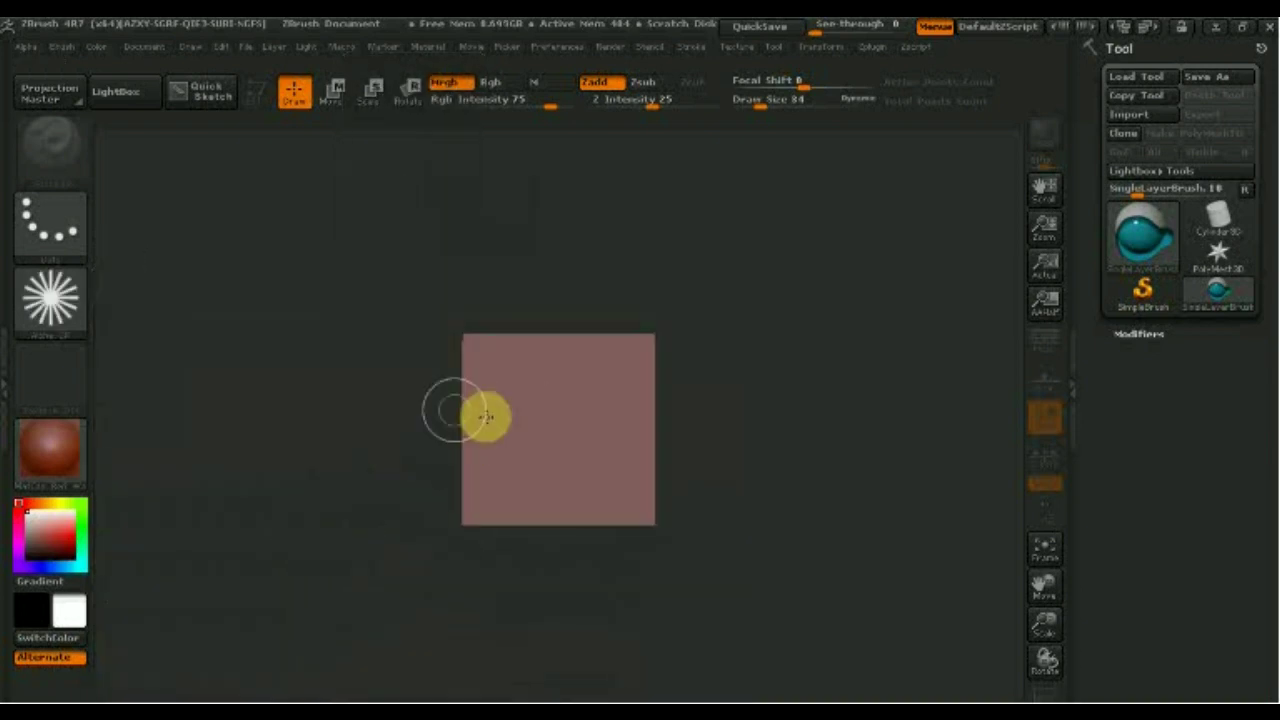
mouse_move(540, 380)
left_mouse_down()
mouse_move(513, 430)
mouse_move(571, 406)
mouse_move(583, 440)
mouse_move(522, 479)
left_mouse_up()
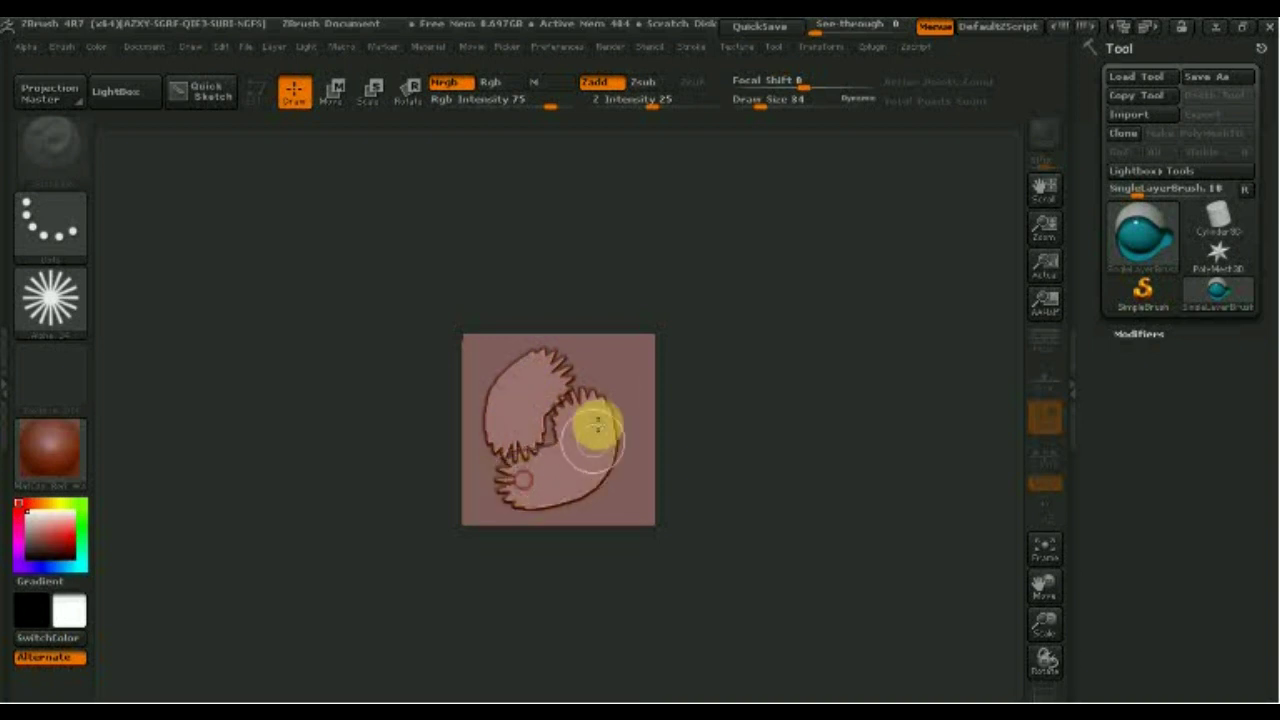
Lower Z Intensity to 12.
left_click(653, 100)
left_click_drag(650, 103, 631, 106)
left_click(760, 104)
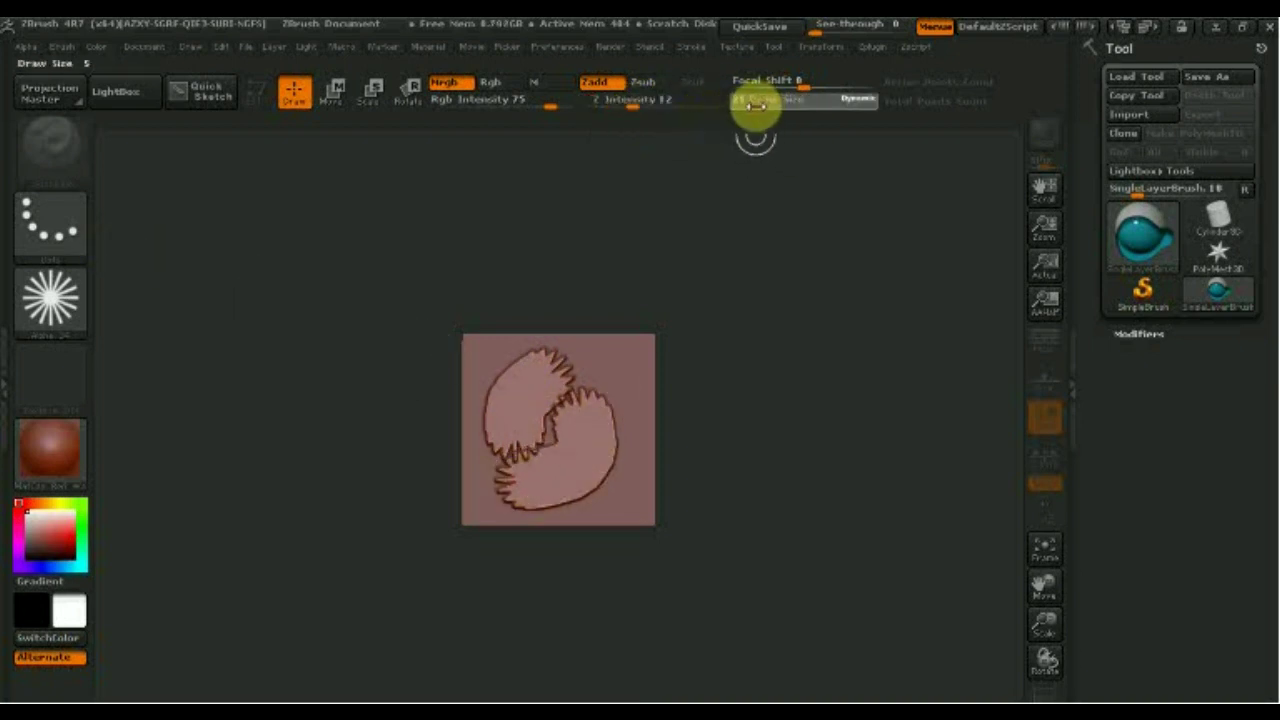
At draw size 11, sculpt many thin crisscrossing tube-like strokes across the relief.
key("Return")
left_click_drag(592, 362, 572, 415)
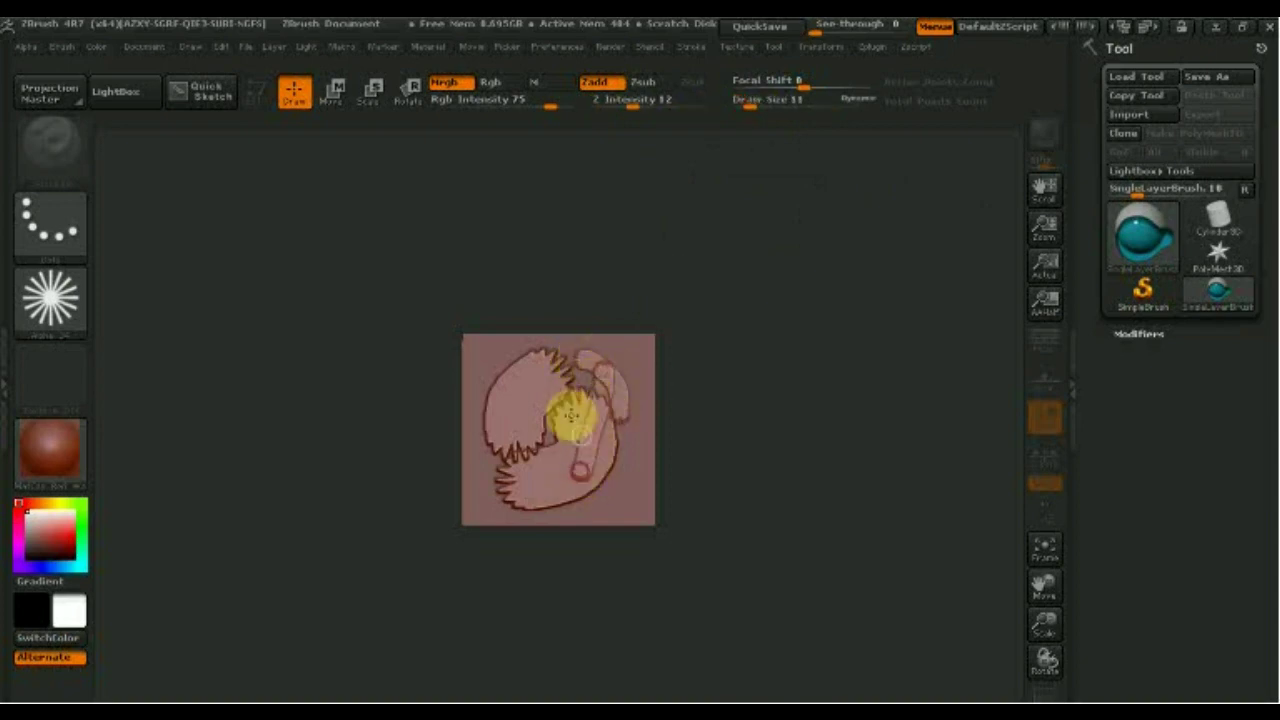
mouse_move(508, 357)
left_mouse_down()
mouse_move(480, 420)
mouse_move(622, 404)
mouse_move(614, 494)
mouse_move(586, 420)
mouse_move(571, 474)
mouse_move(592, 480)
mouse_move(520, 437)
mouse_move(580, 500)
mouse_move(549, 517)
mouse_move(591, 420)
mouse_move(654, 446)
mouse_move(610, 355)
mouse_move(497, 363)
mouse_move(620, 446)
mouse_move(609, 380)
mouse_move(545, 392)
mouse_move(622, 548)
left_mouse_up()
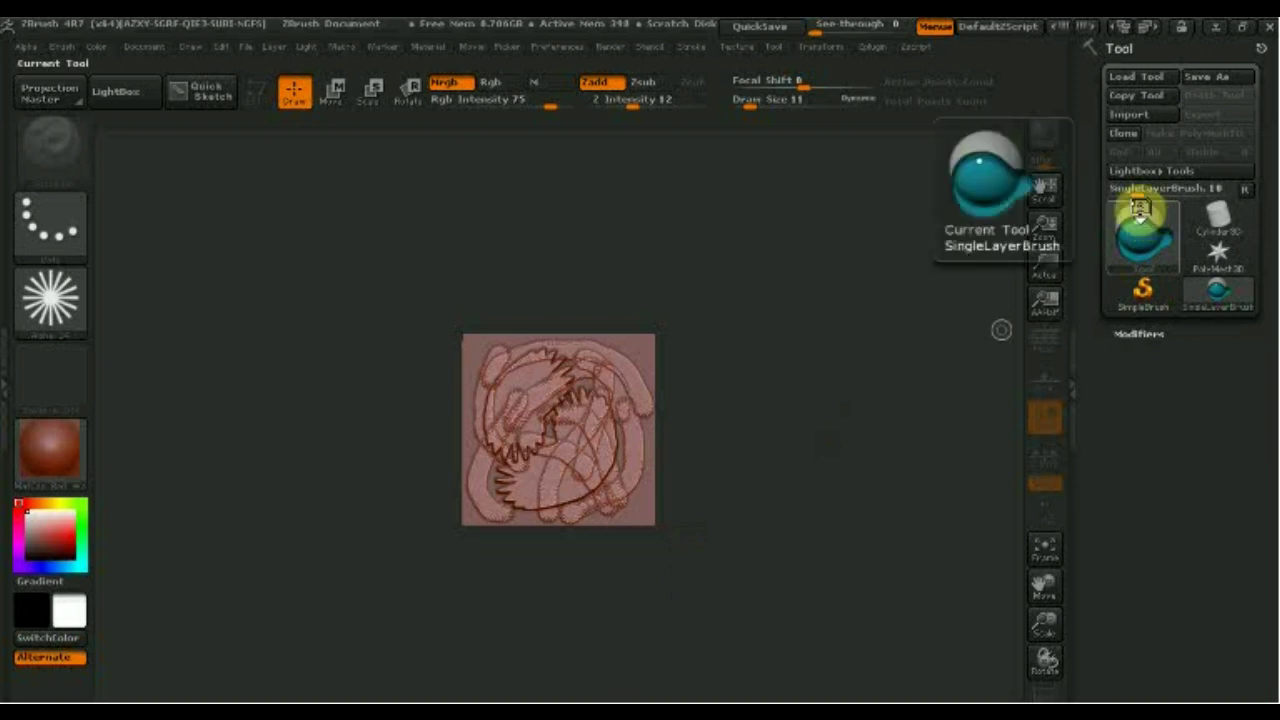
left_click(1147, 235)
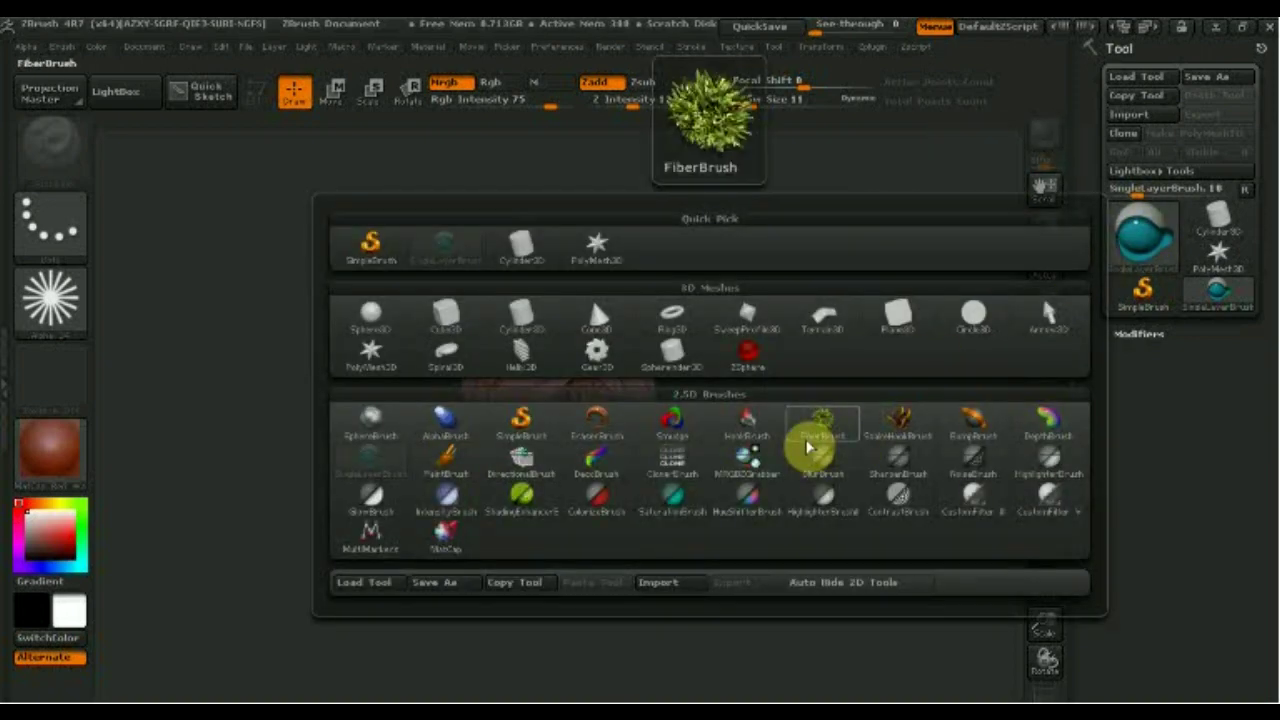
Smudge the relief at size 55, then 19, blending carved lines into swirling rose-like folds.
left_click(673, 423)
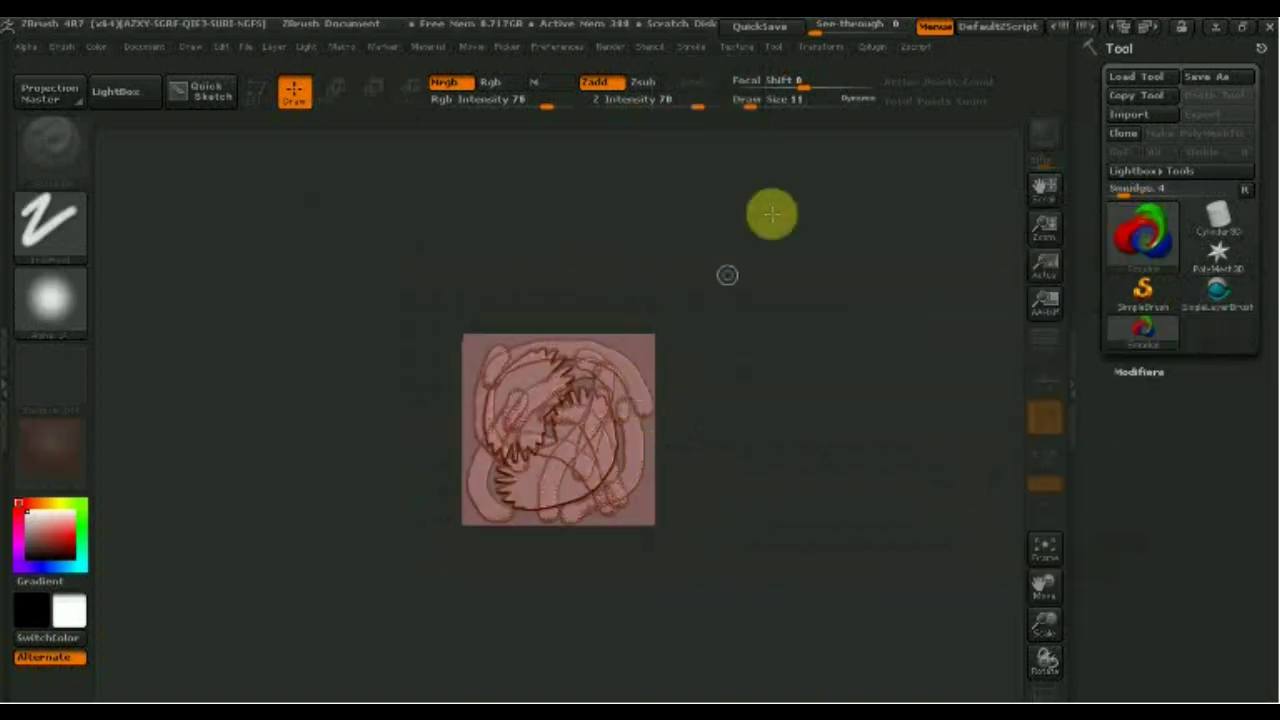
left_click_drag(748, 100, 772, 105)
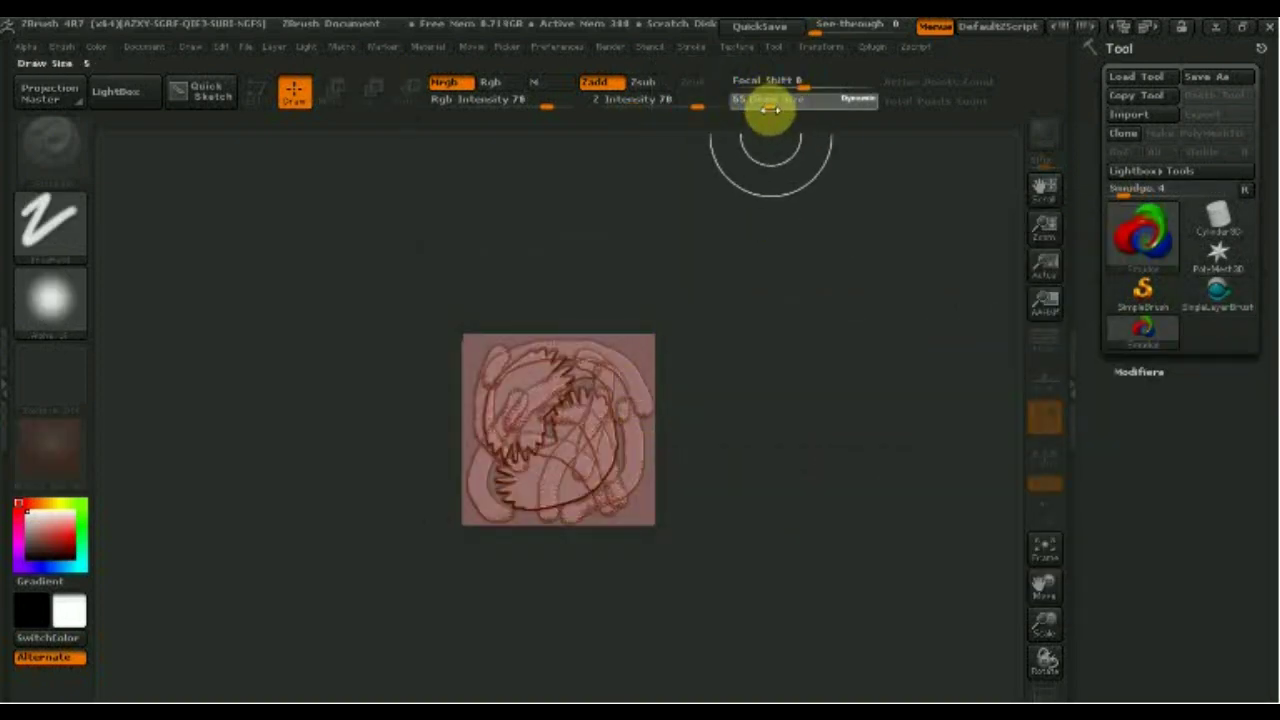
mouse_move(600, 360)
left_mouse_down()
mouse_move(549, 377)
mouse_move(574, 377)
mouse_move(557, 387)
mouse_move(514, 386)
mouse_move(537, 451)
mouse_move(497, 491)
mouse_move(596, 420)
mouse_move(534, 420)
mouse_move(631, 423)
mouse_move(663, 366)
left_mouse_up()
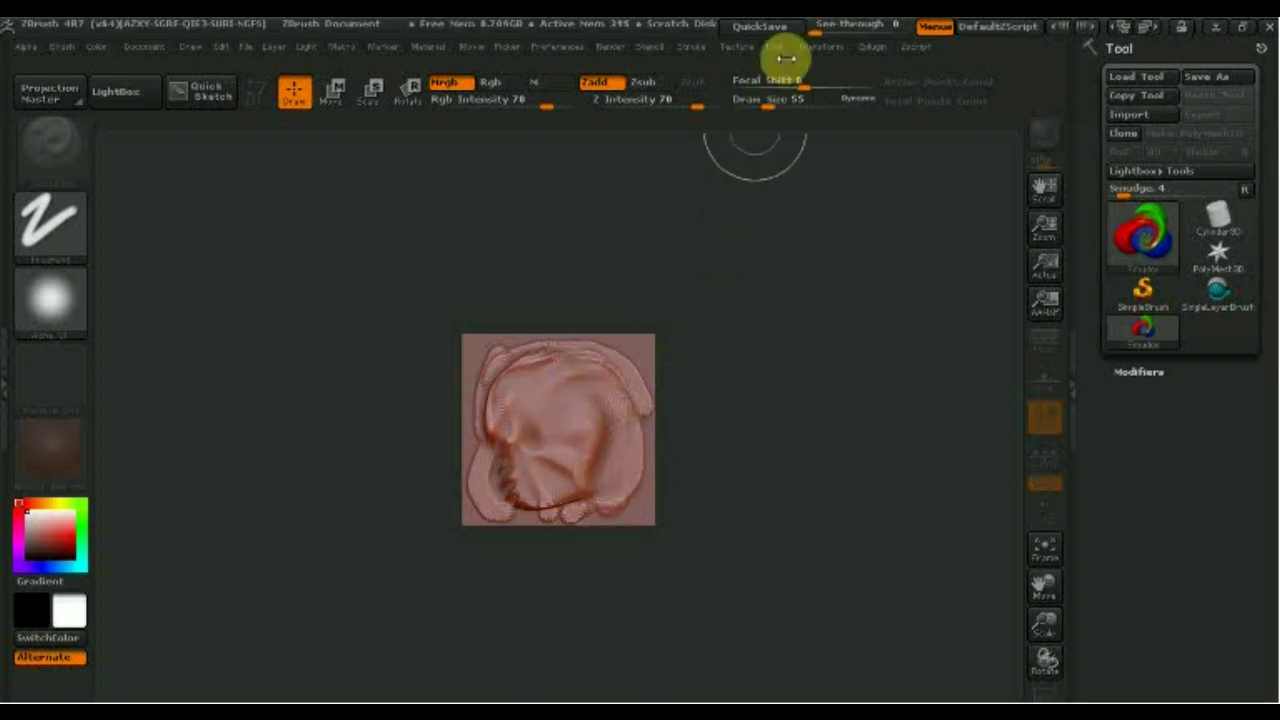
left_click_drag(763, 103, 751, 103)
mouse_move(490, 364)
left_mouse_down()
mouse_move(546, 346)
mouse_move(557, 363)
mouse_move(597, 369)
mouse_move(531, 453)
mouse_move(566, 409)
mouse_move(571, 506)
mouse_move(471, 434)
mouse_move(570, 395)
mouse_move(529, 503)
mouse_move(511, 514)
mouse_move(471, 443)
mouse_move(567, 384)
mouse_move(514, 423)
mouse_move(543, 457)
mouse_move(566, 389)
mouse_move(607, 417)
mouse_move(650, 398)
mouse_move(580, 500)
mouse_move(626, 357)
mouse_move(597, 494)
mouse_move(509, 457)
mouse_move(551, 455)
mouse_move(514, 420)
mouse_move(523, 400)
mouse_move(457, 449)
mouse_move(528, 399)
mouse_move(491, 391)
mouse_move(551, 400)
mouse_move(490, 517)
mouse_move(471, 451)
mouse_move(523, 514)
mouse_move(594, 486)
mouse_move(646, 490)
mouse_move(614, 509)
mouse_move(634, 477)
mouse_move(603, 491)
mouse_move(620, 447)
mouse_move(537, 409)
mouse_move(531, 393)
mouse_move(533, 428)
left_mouse_up()
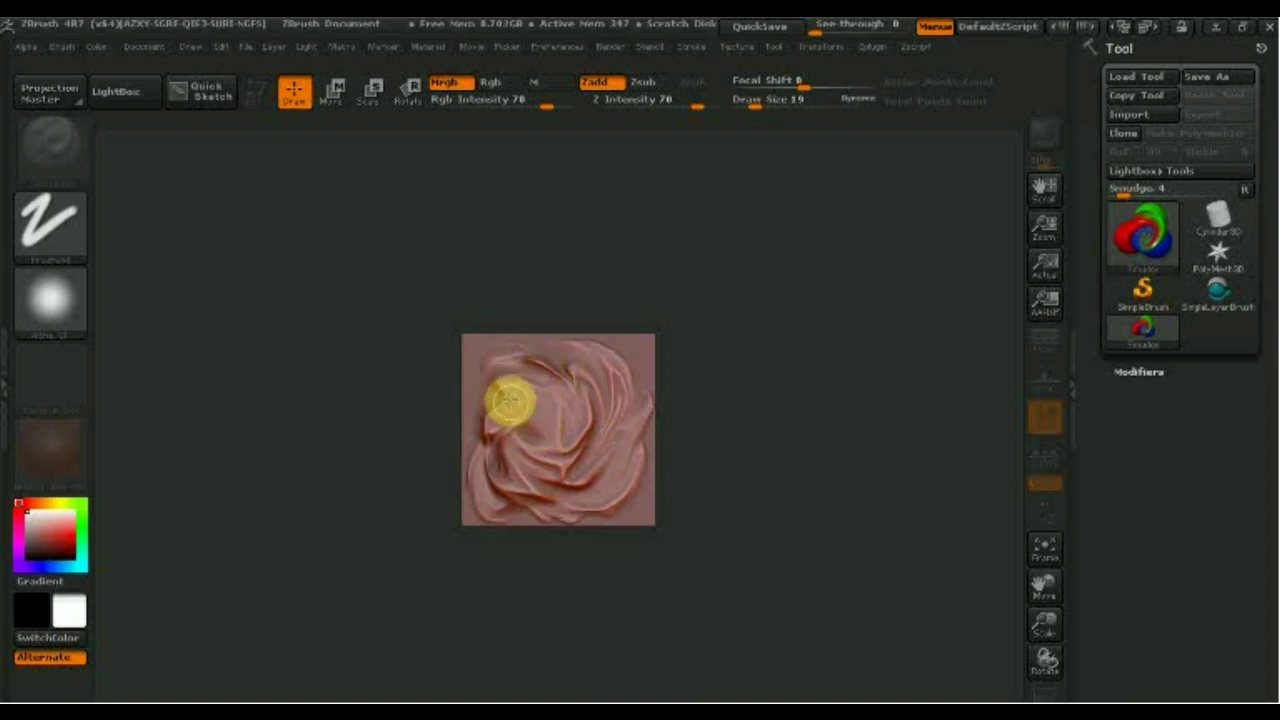
mouse_move(481, 390)
left_mouse_down()
mouse_move(505, 401)
mouse_move(549, 366)
mouse_move(540, 386)
mouse_move(560, 417)
mouse_move(549, 419)
mouse_move(654, 514)
left_mouse_up()
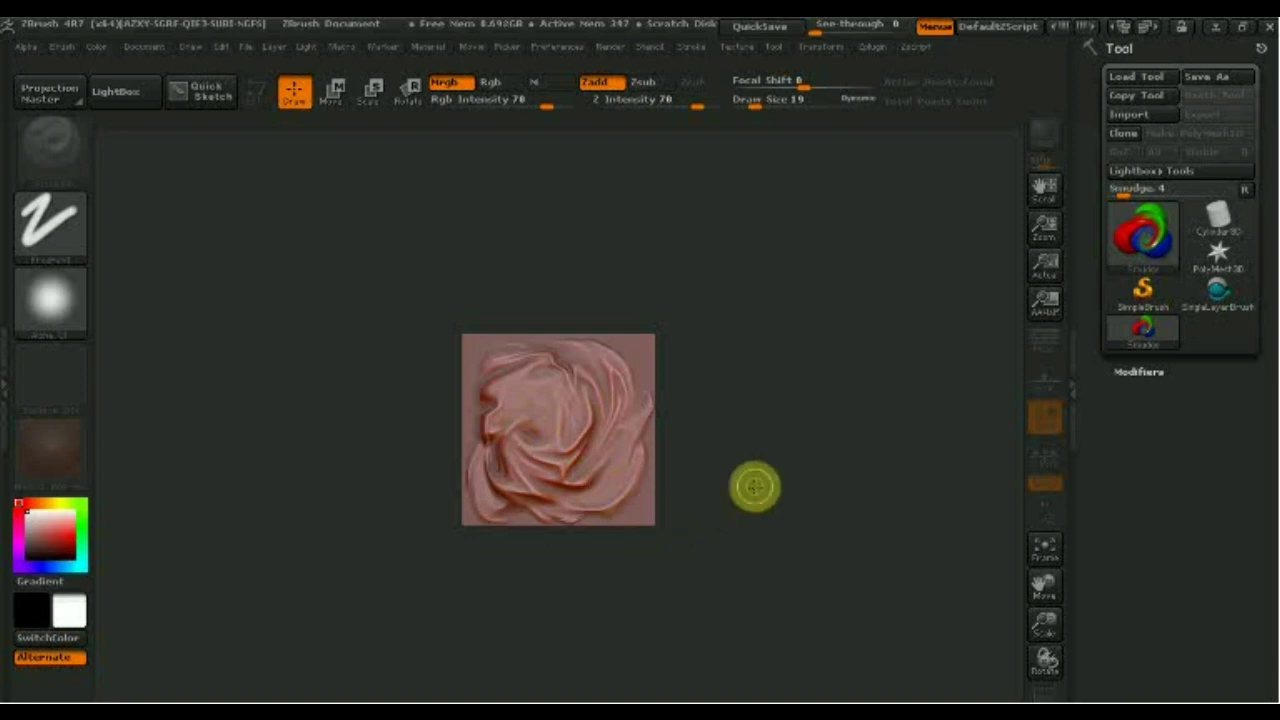
left_click(1165, 252)
mouse_move(972, 422)
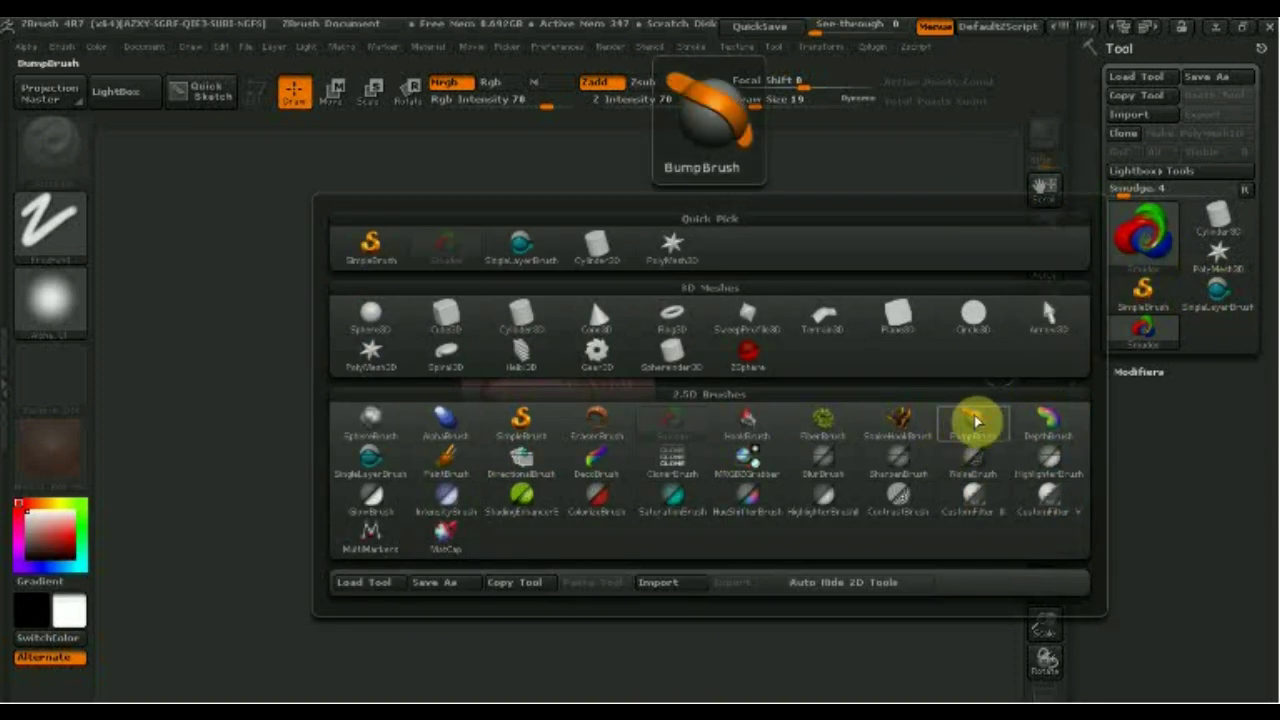
Test BumpBrush strokes, including at draw size 58, then undo them to restore the folds.
left_click(976, 421)
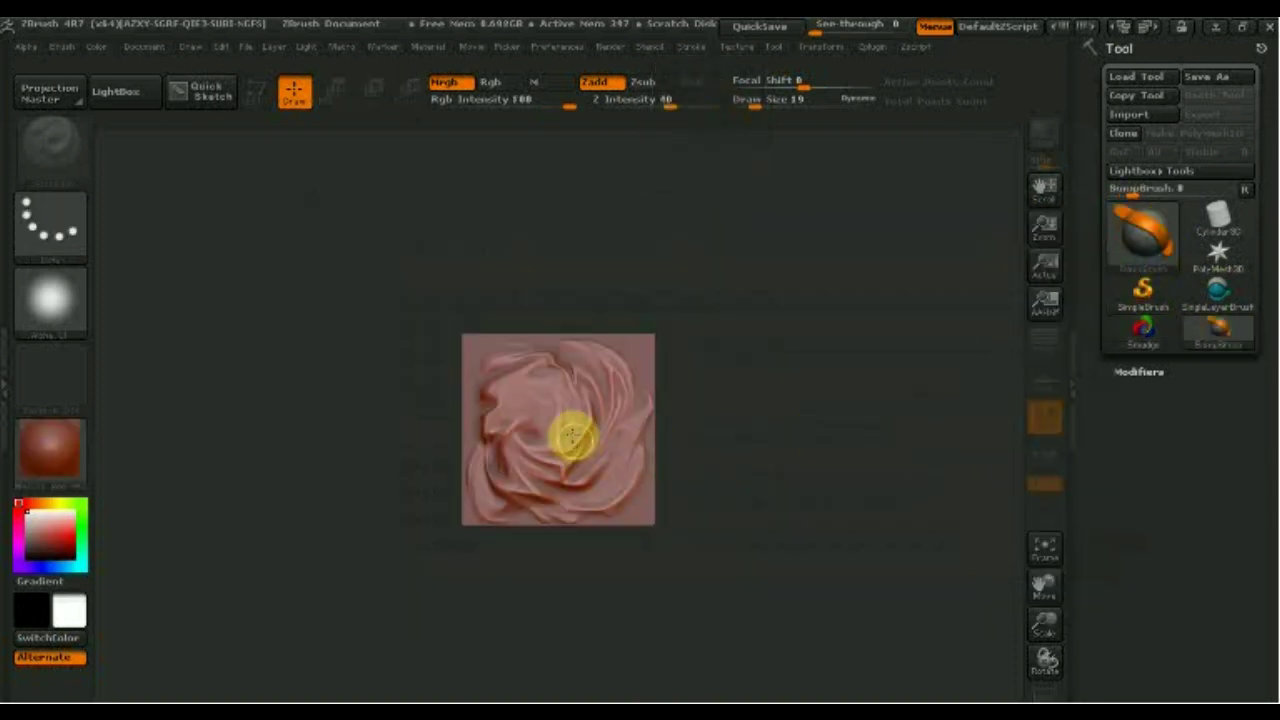
left_click_drag(591, 390, 587, 398)
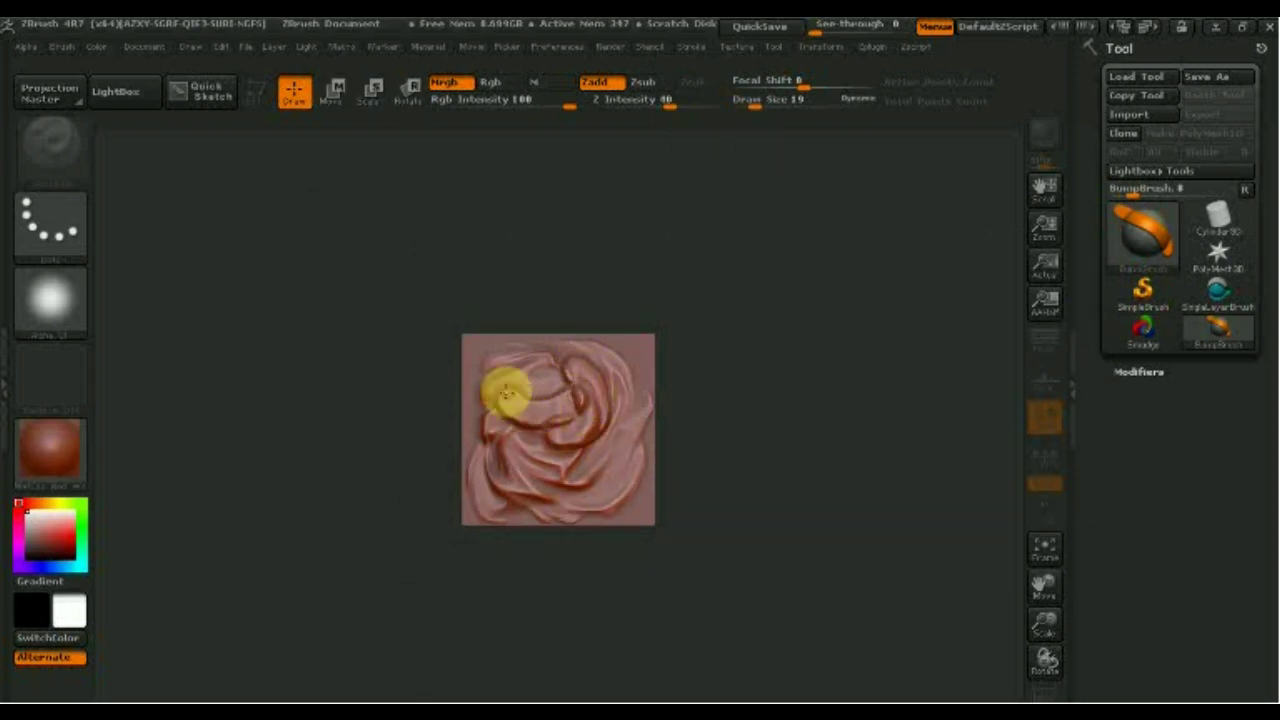
left_click_drag(515, 370, 578, 392)
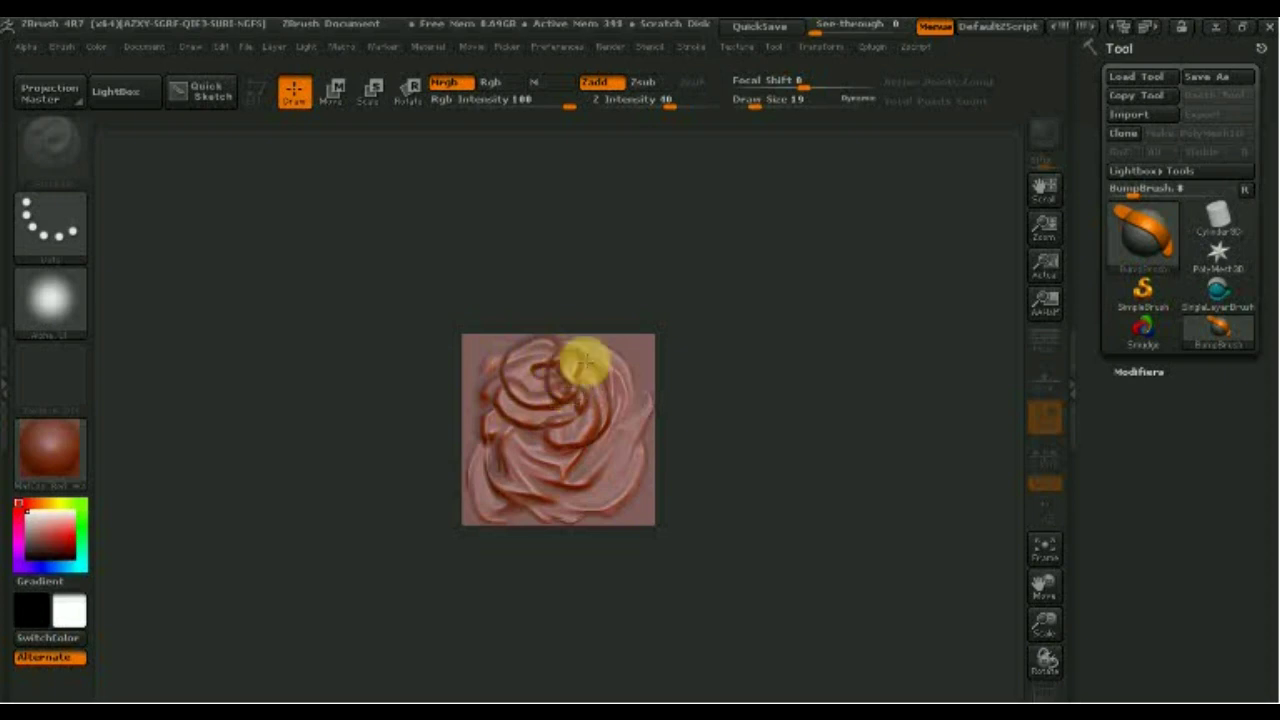
left_click(762, 101)
left_click_drag(768, 104, 770, 104)
mouse_move(505, 360)
left_mouse_down()
mouse_move(523, 391)
mouse_move(591, 412)
mouse_move(509, 466)
mouse_move(534, 489)
left_mouse_up()
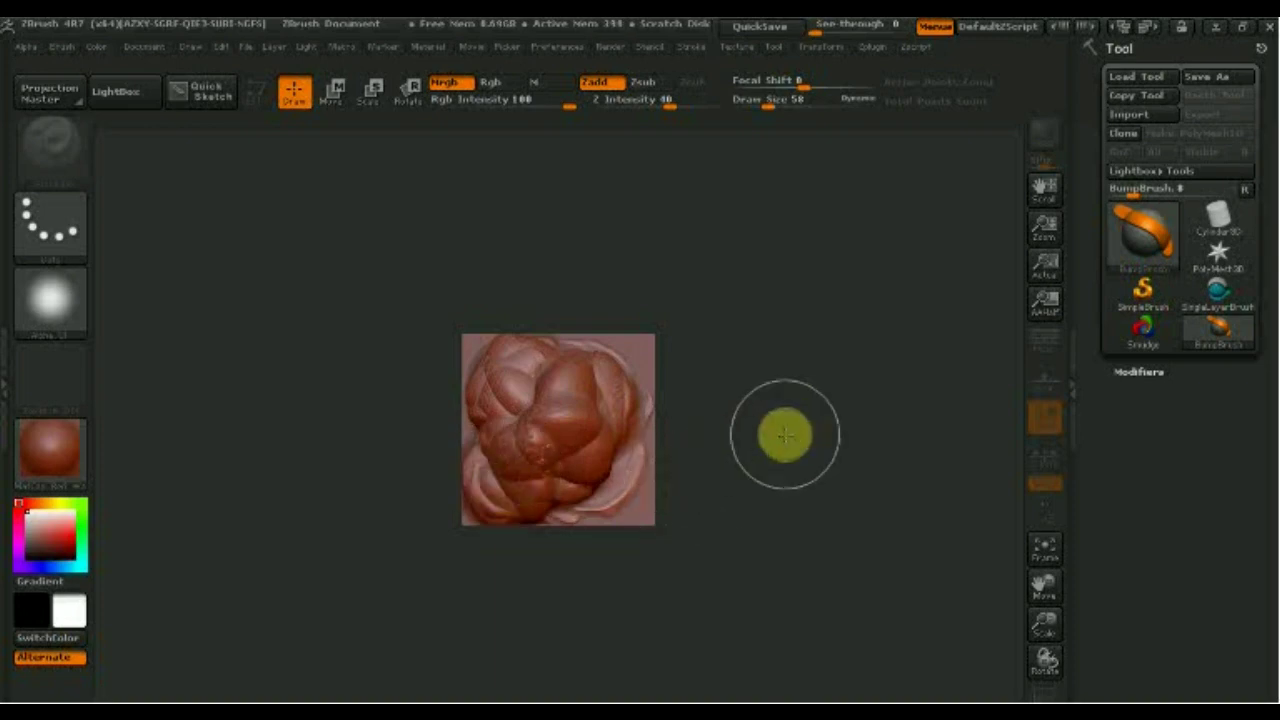
key("ctrl+z")
key("ctrl+z")
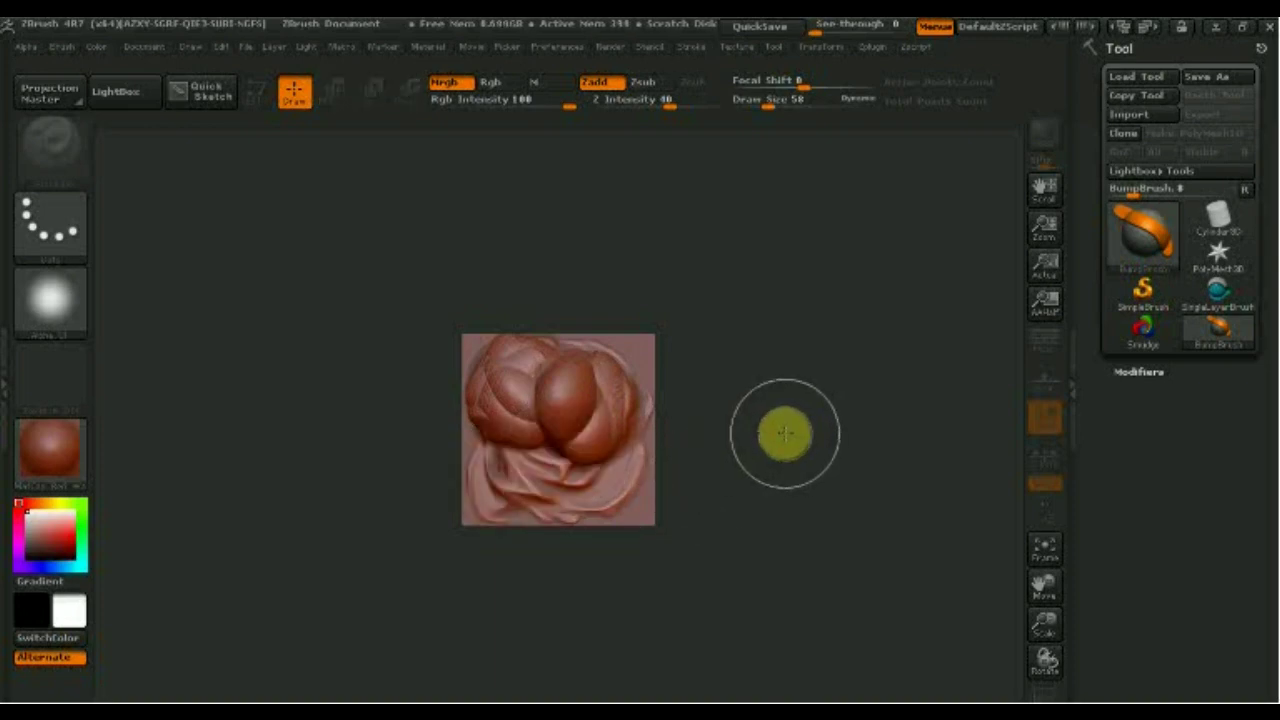
key("ctrl+z")
key("ctrl+z")
key("ctrl+z")
key("ctrl+z")
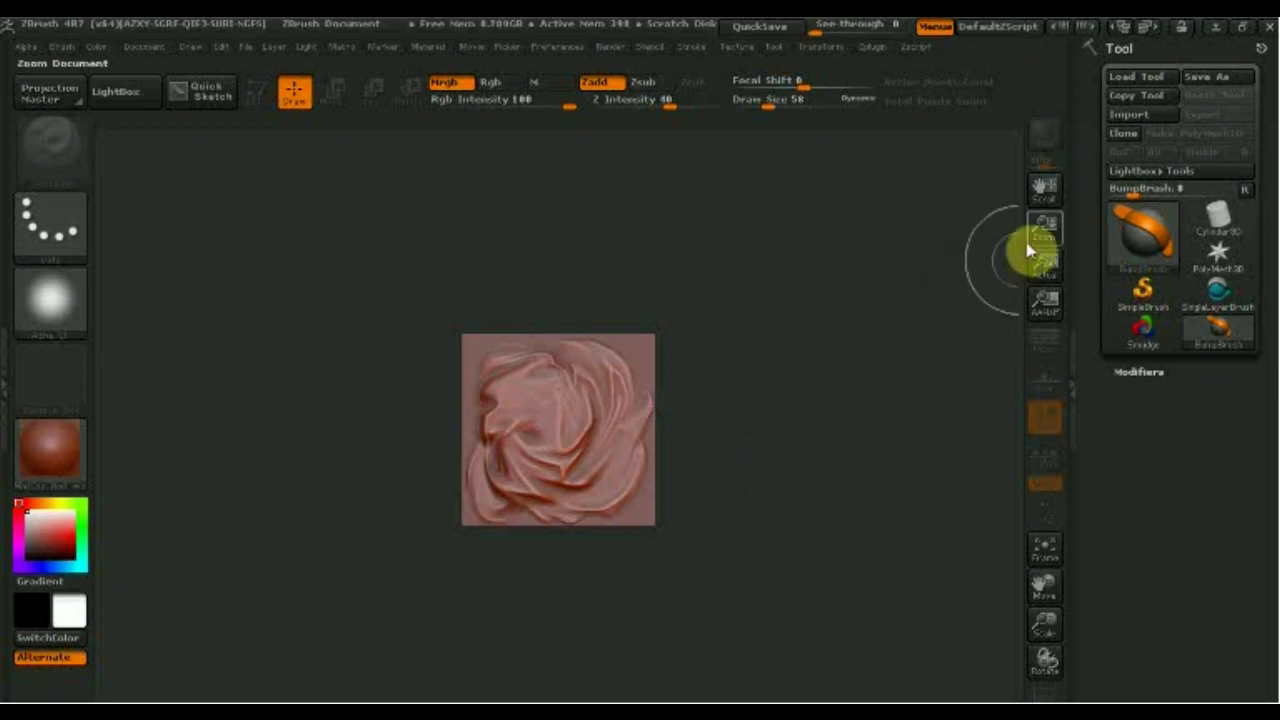
left_click(1163, 238)
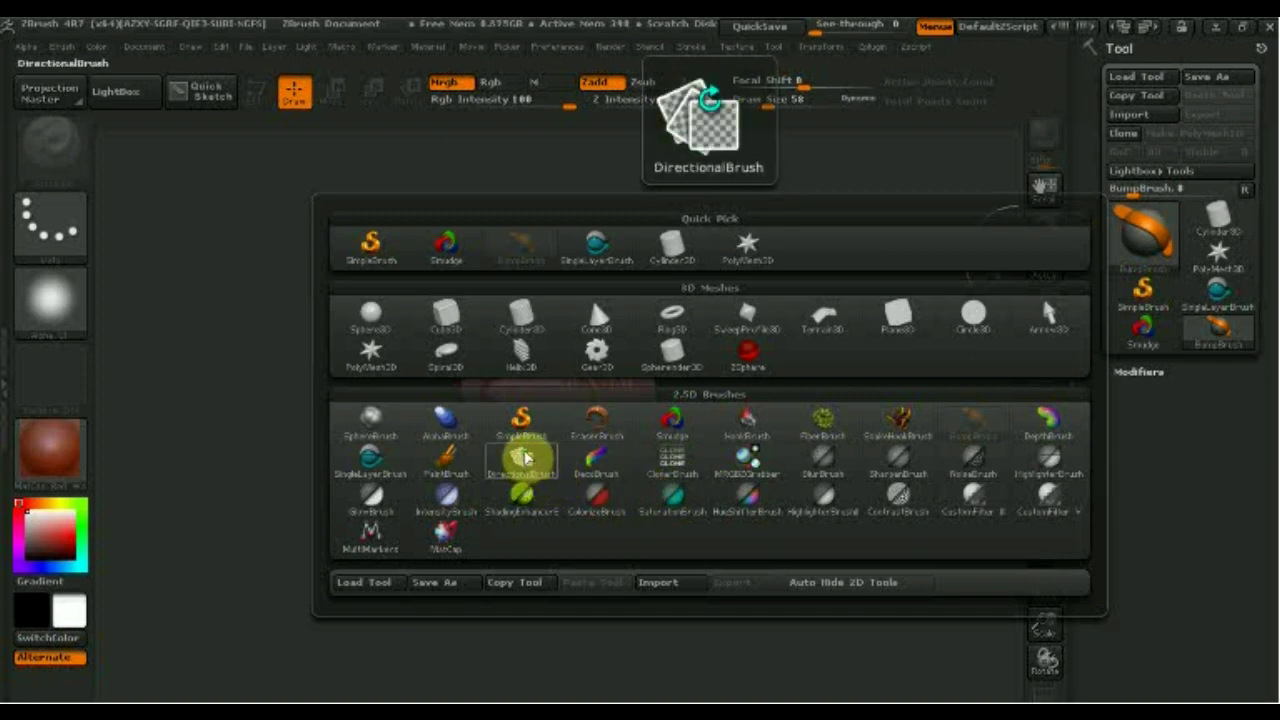
Paint dark curving swirls around the rose folds with DirectionalBrush at draw size 28.
left_click(521, 458)
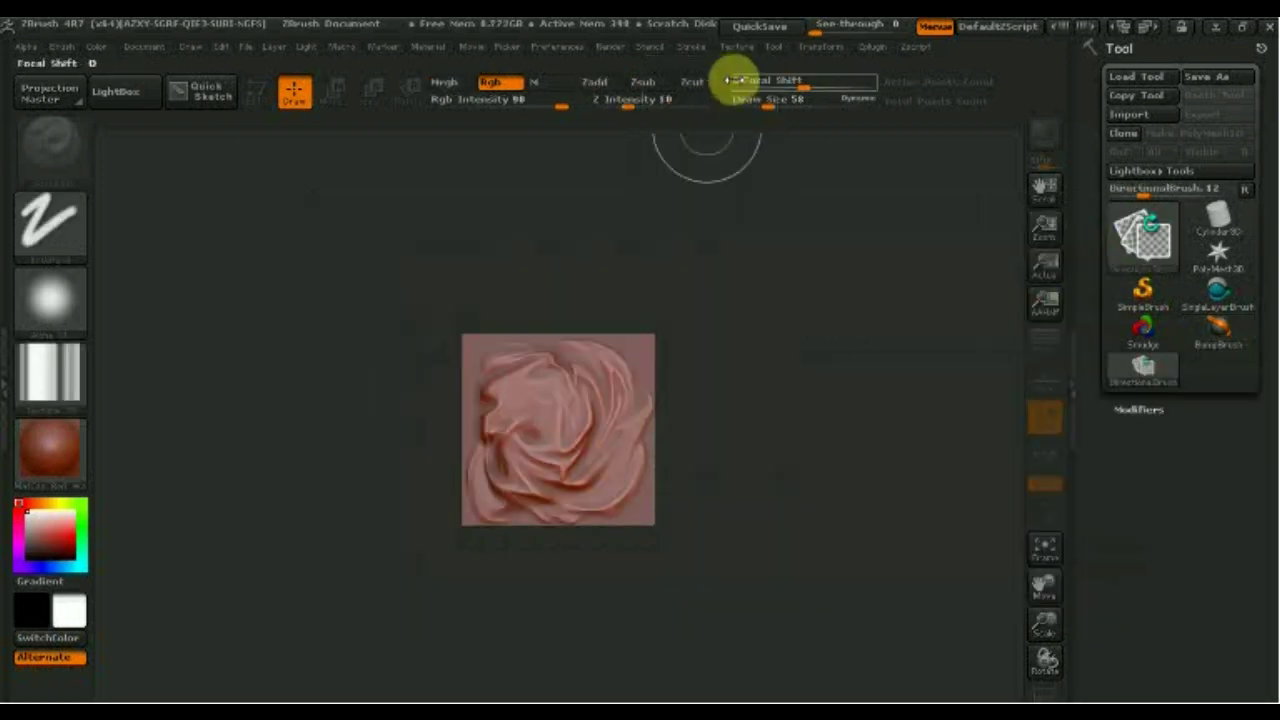
left_click_drag(767, 105, 757, 105)
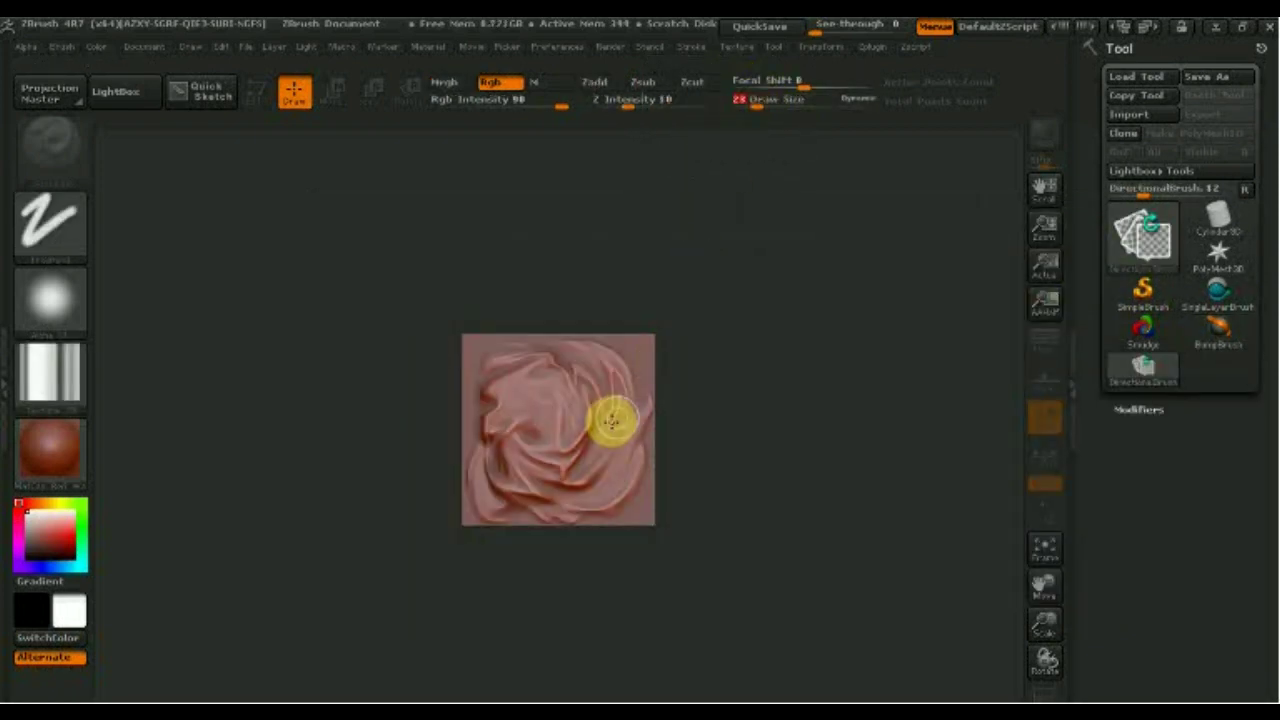
left_click_drag(546, 376, 592, 424)
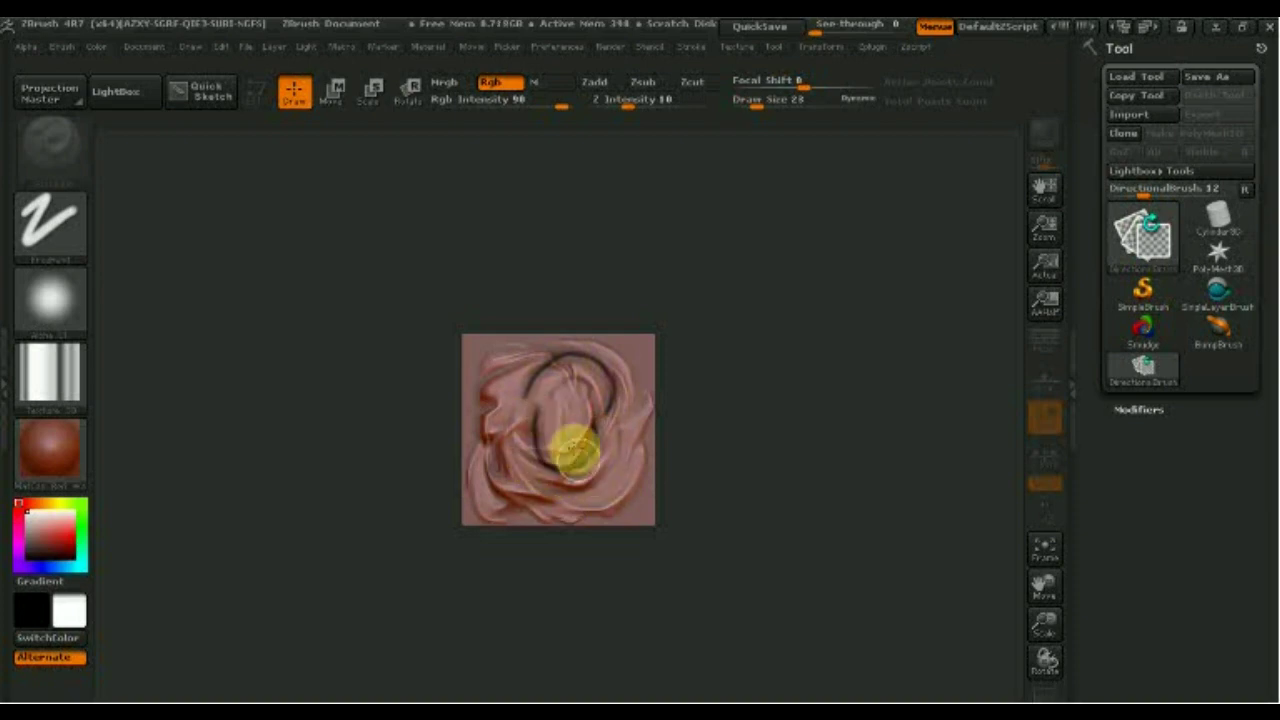
mouse_move(509, 422)
left_mouse_down()
mouse_move(571, 486)
mouse_move(477, 480)
mouse_move(589, 497)
mouse_move(633, 463)
mouse_move(560, 486)
mouse_move(614, 437)
mouse_move(609, 343)
mouse_move(521, 385)
left_mouse_up()
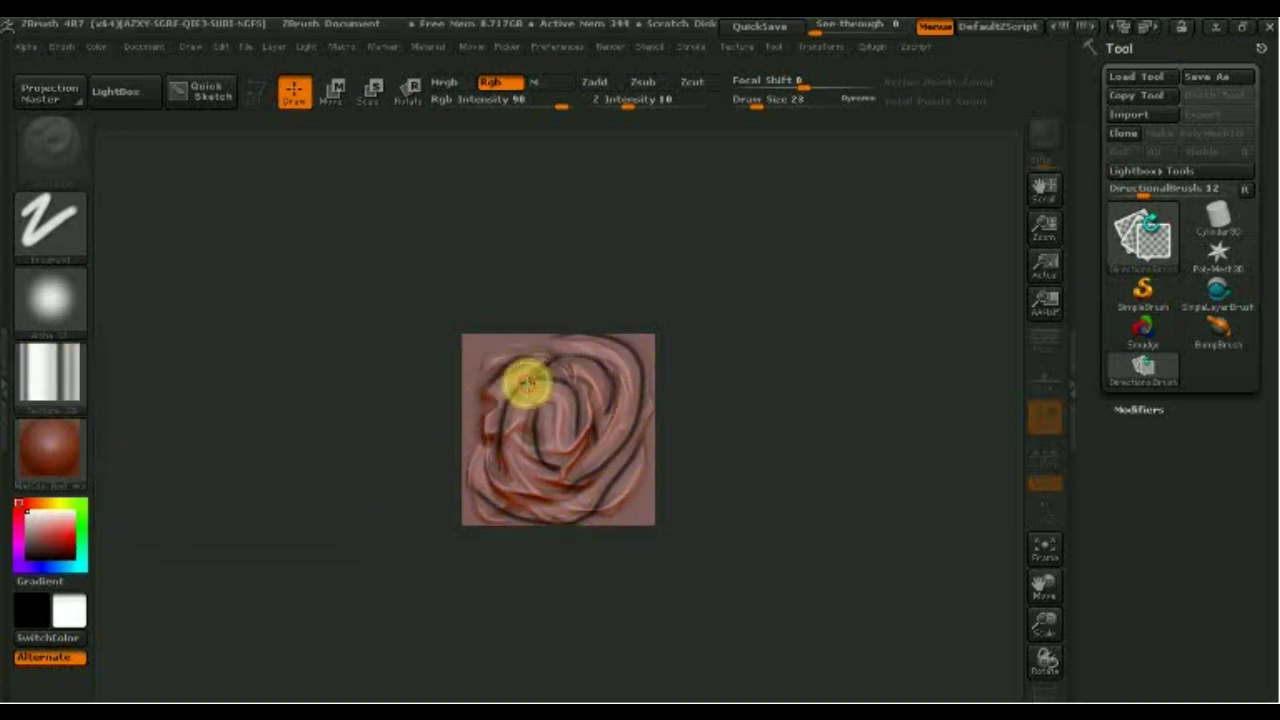
mouse_move(502, 412)
left_mouse_down()
mouse_move(543, 457)
mouse_move(566, 391)
mouse_move(522, 443)
left_mouse_up()
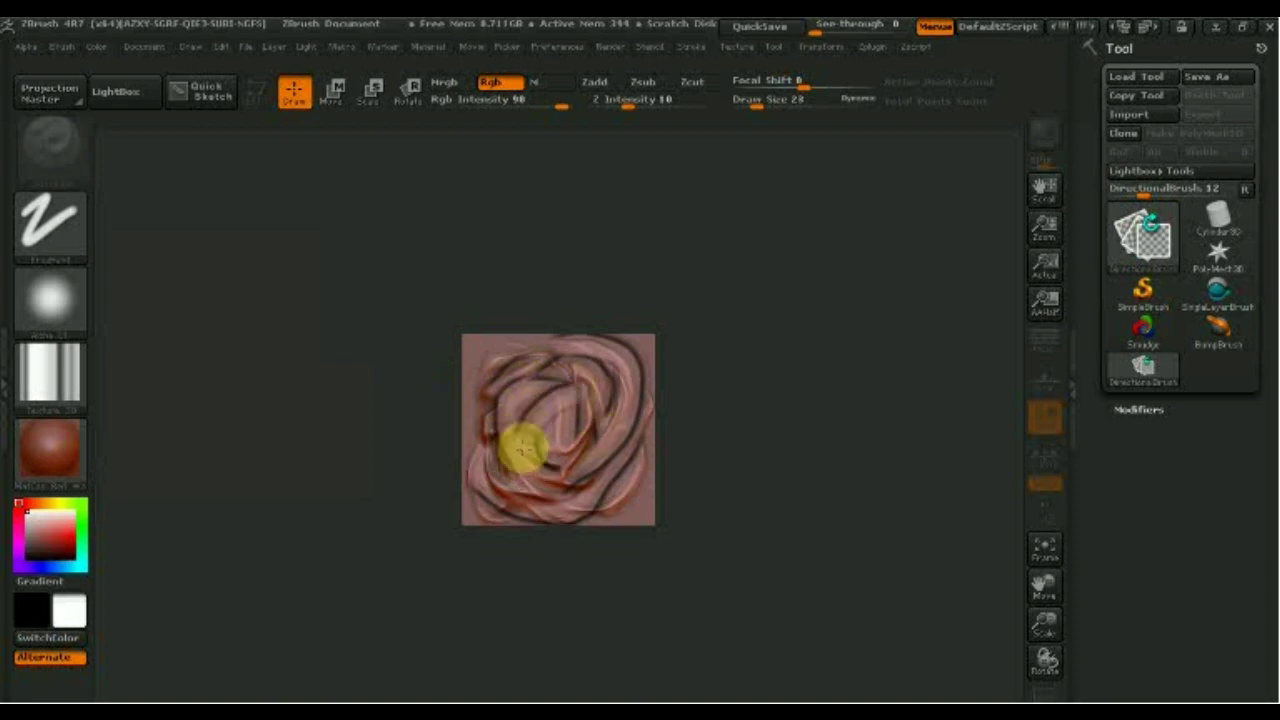
mouse_move(474, 400)
left_mouse_down()
mouse_move(520, 486)
mouse_move(594, 440)
mouse_move(609, 349)
mouse_move(515, 368)
mouse_move(757, 491)
left_mouse_up()
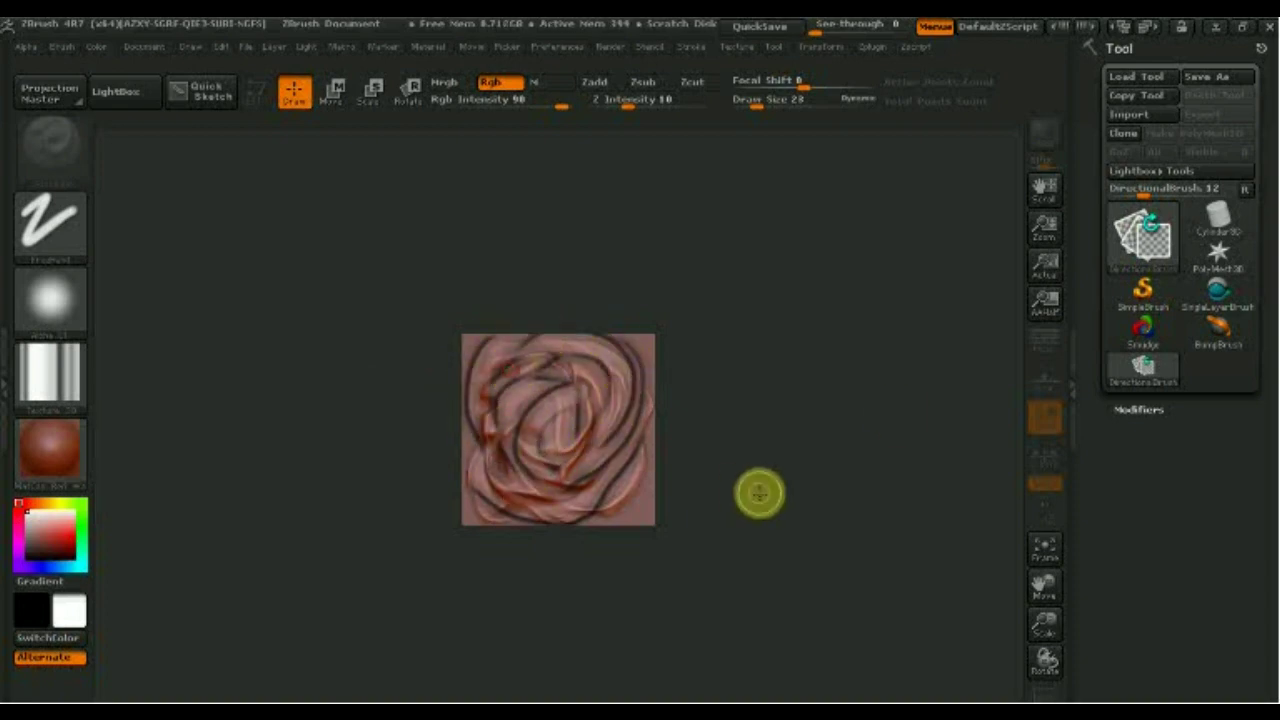
Set the brush texture to Texture Off.
left_click(65, 378)
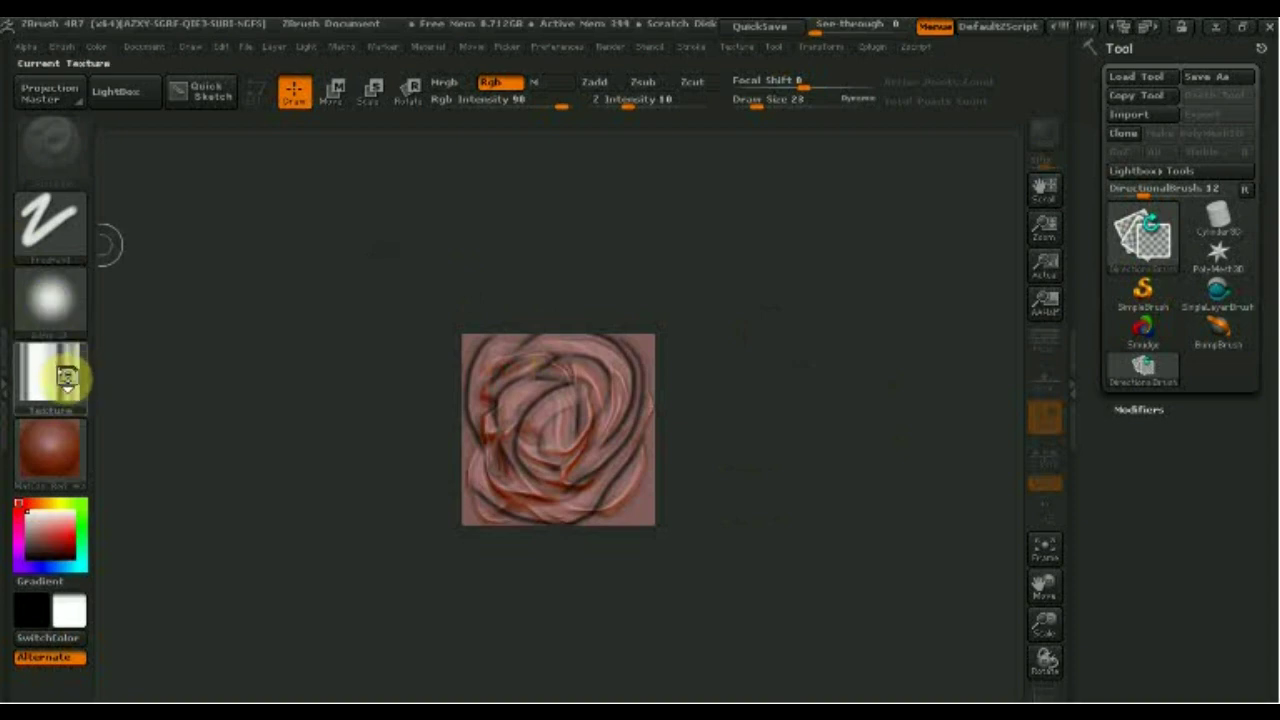
left_click(91, 380)
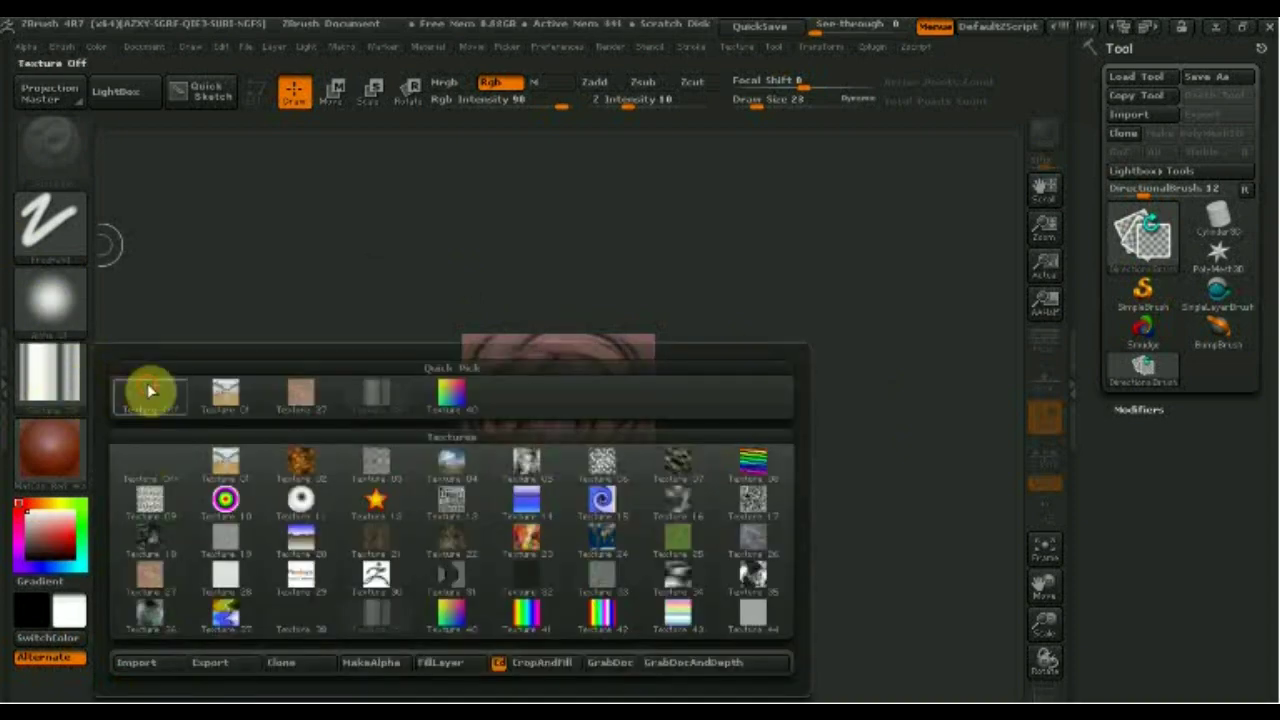
left_click(147, 390)
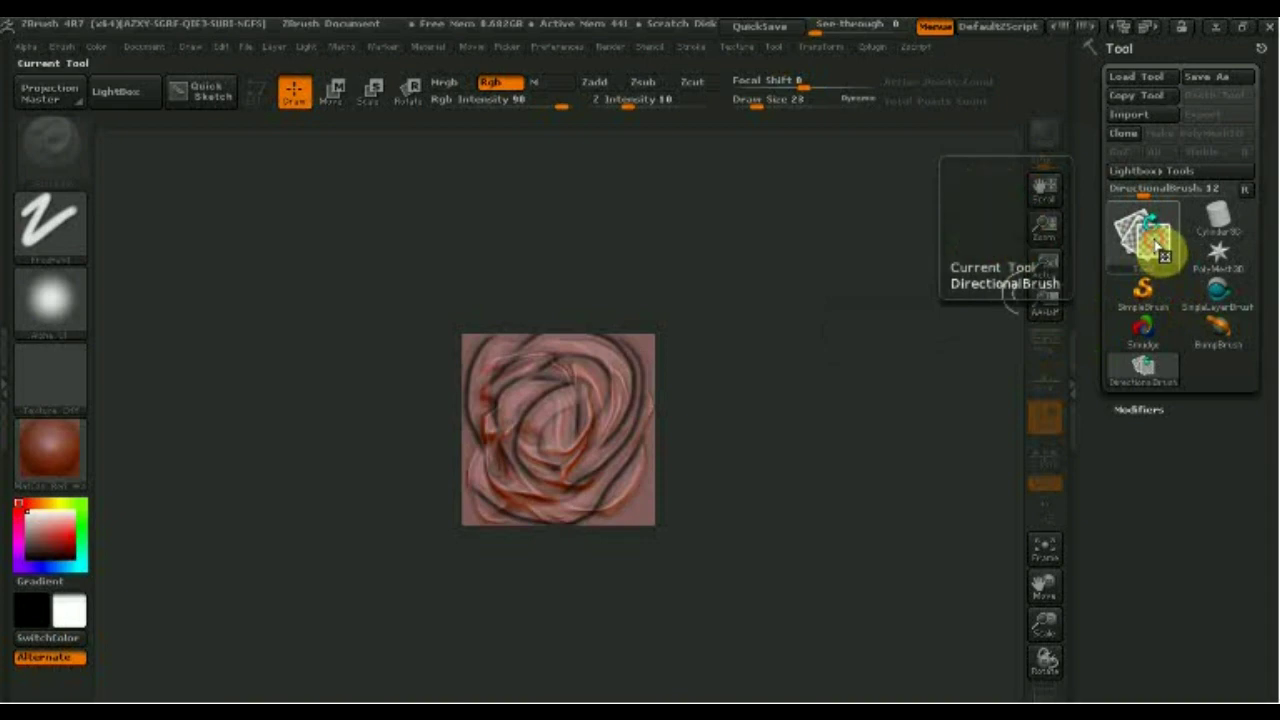
left_click(1158, 248)
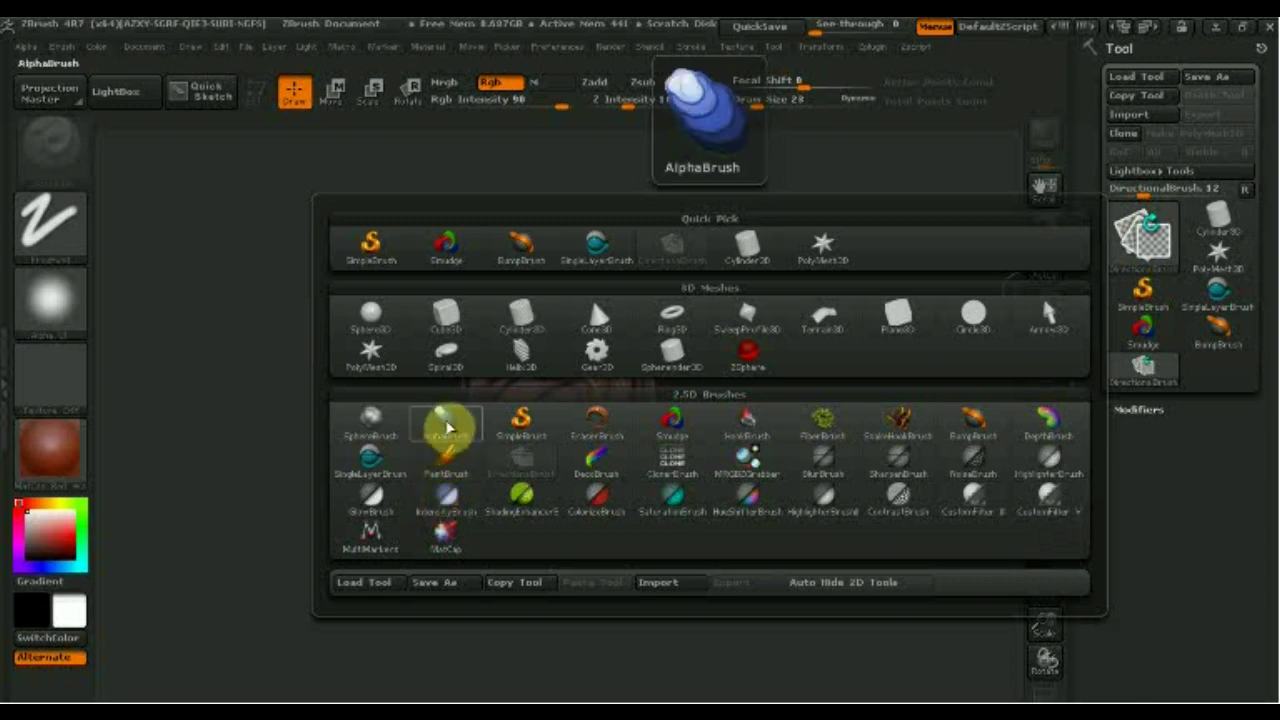
Raise rope-like ridges along the swirls with AlphaBrush, then set draw size to 80.
left_click(449, 421)
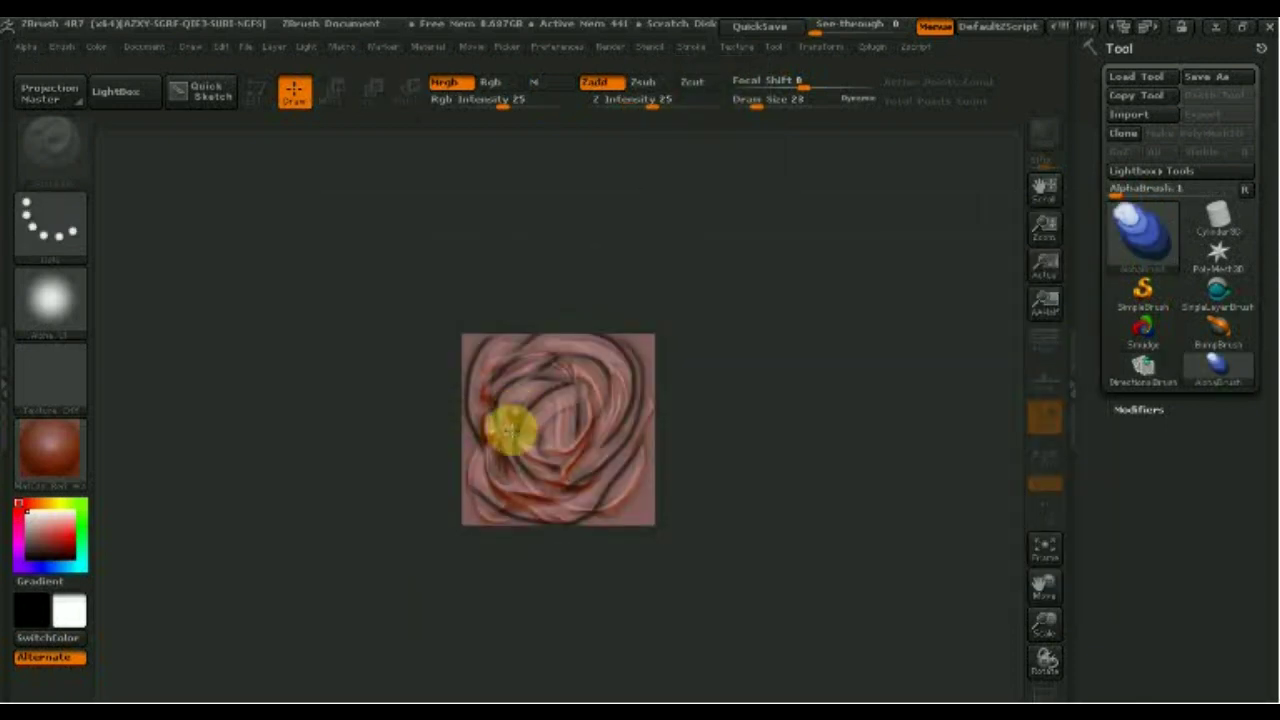
mouse_move(548, 460)
left_mouse_down()
mouse_move(540, 412)
mouse_move(600, 409)
mouse_move(560, 396)
left_mouse_up()
mouse_move(594, 352)
left_mouse_down()
mouse_move(519, 368)
mouse_move(480, 420)
left_mouse_up()
mouse_move(500, 470)
left_mouse_down()
mouse_move(477, 506)
mouse_move(531, 514)
mouse_move(633, 488)
mouse_move(651, 386)
mouse_move(597, 434)
mouse_move(623, 357)
left_mouse_up()
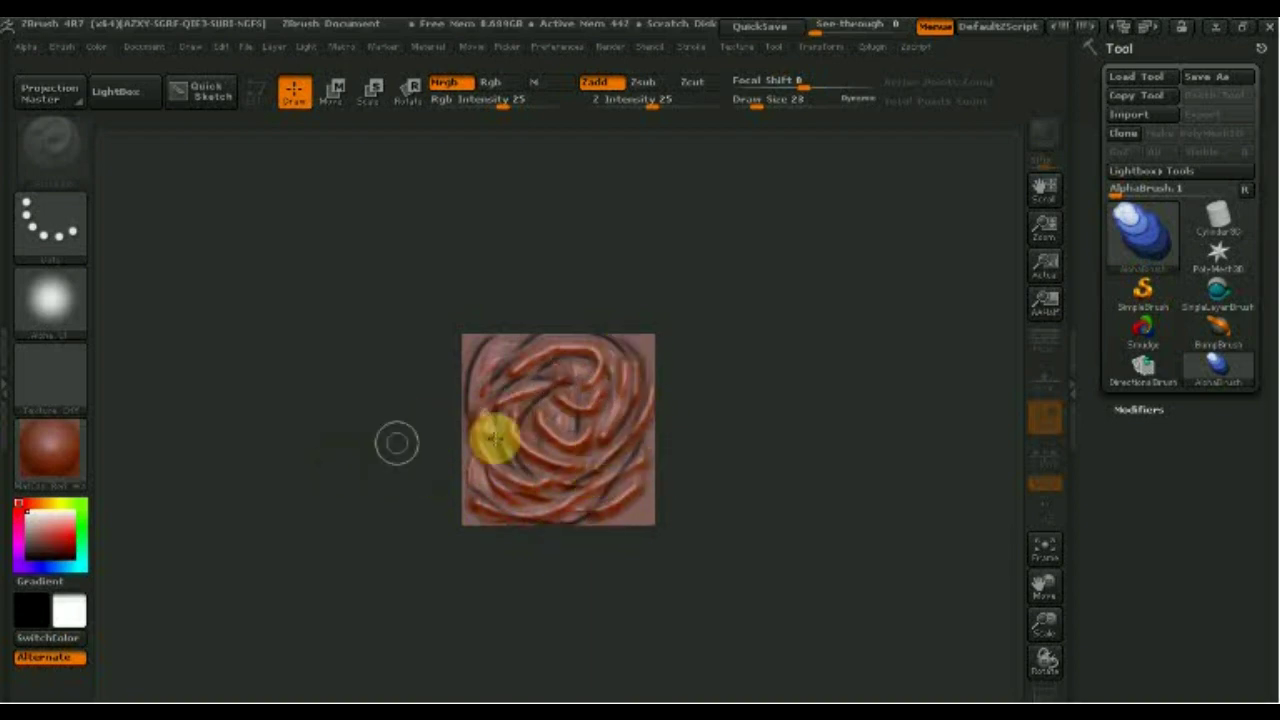
mouse_move(476, 477)
left_mouse_down()
mouse_move(586, 371)
mouse_move(583, 517)
mouse_move(535, 435)
mouse_move(646, 446)
mouse_move(551, 449)
mouse_move(650, 488)
mouse_move(549, 508)
mouse_move(626, 449)
mouse_move(560, 506)
mouse_move(574, 321)
left_mouse_up()
left_click_drag(763, 109, 773, 107)
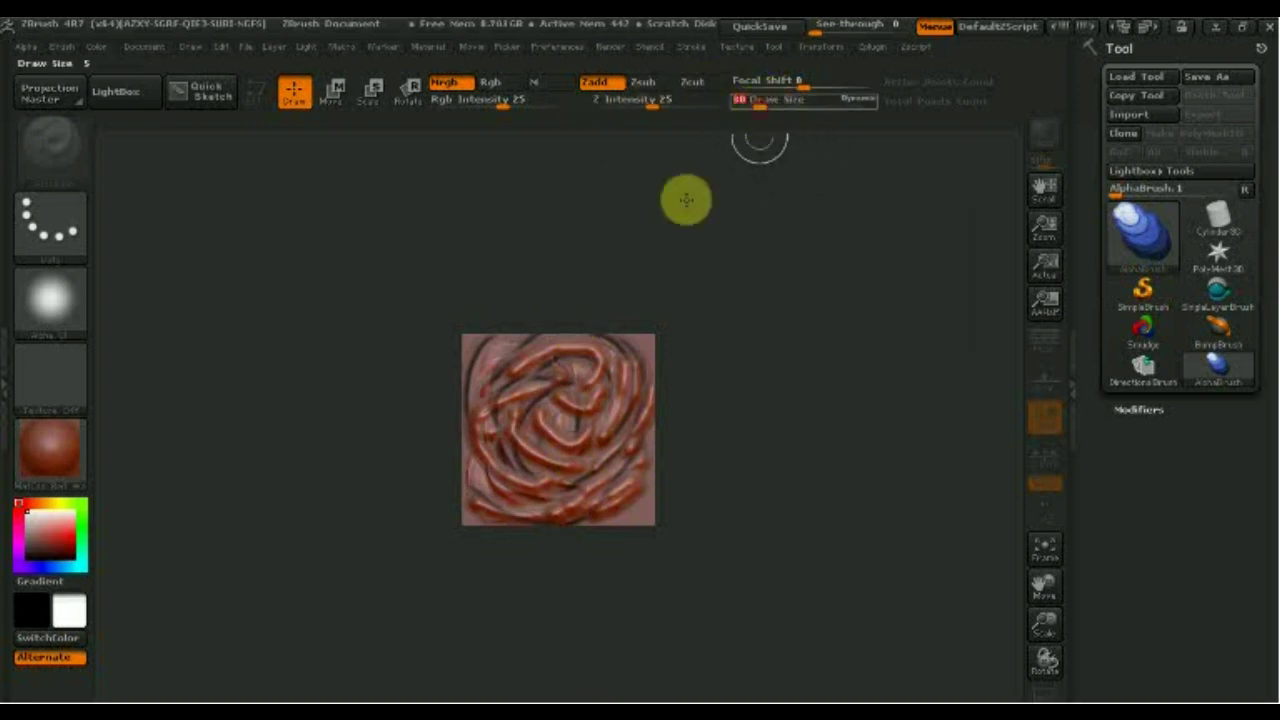
Switch briefly between the Smudge and Bump brushes.
left_click(1156, 340)
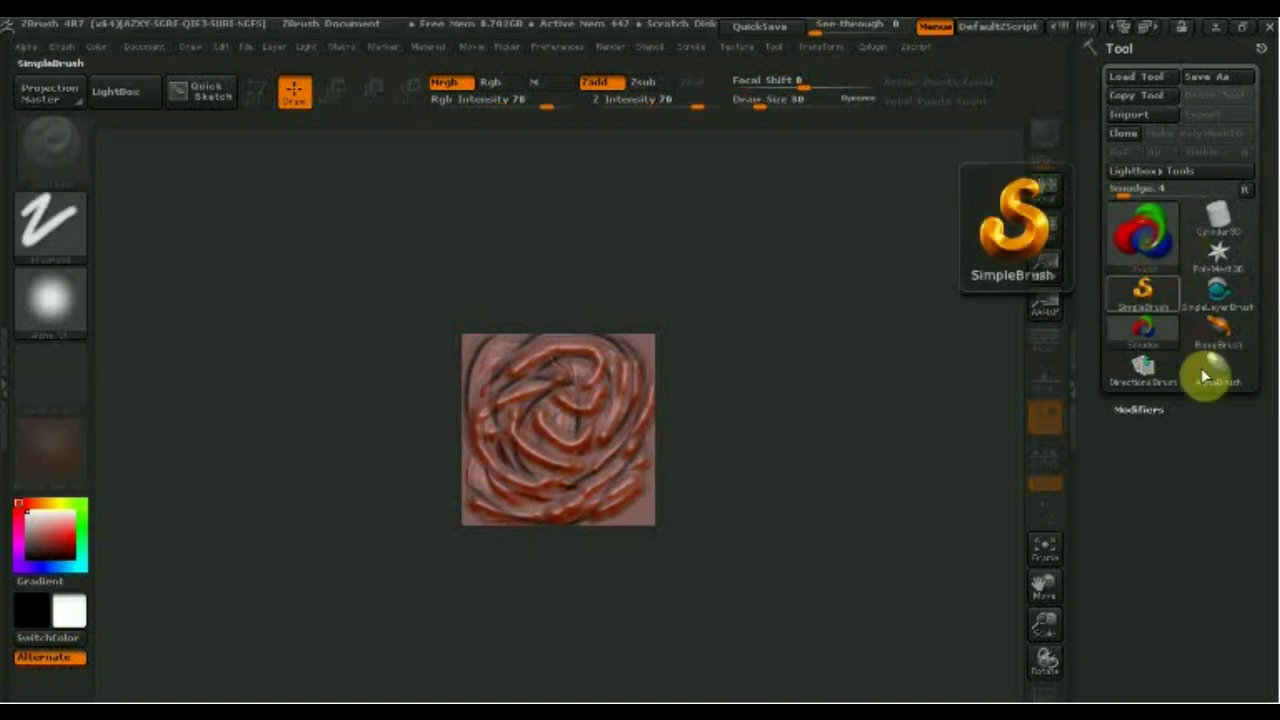
left_click(1216, 330)
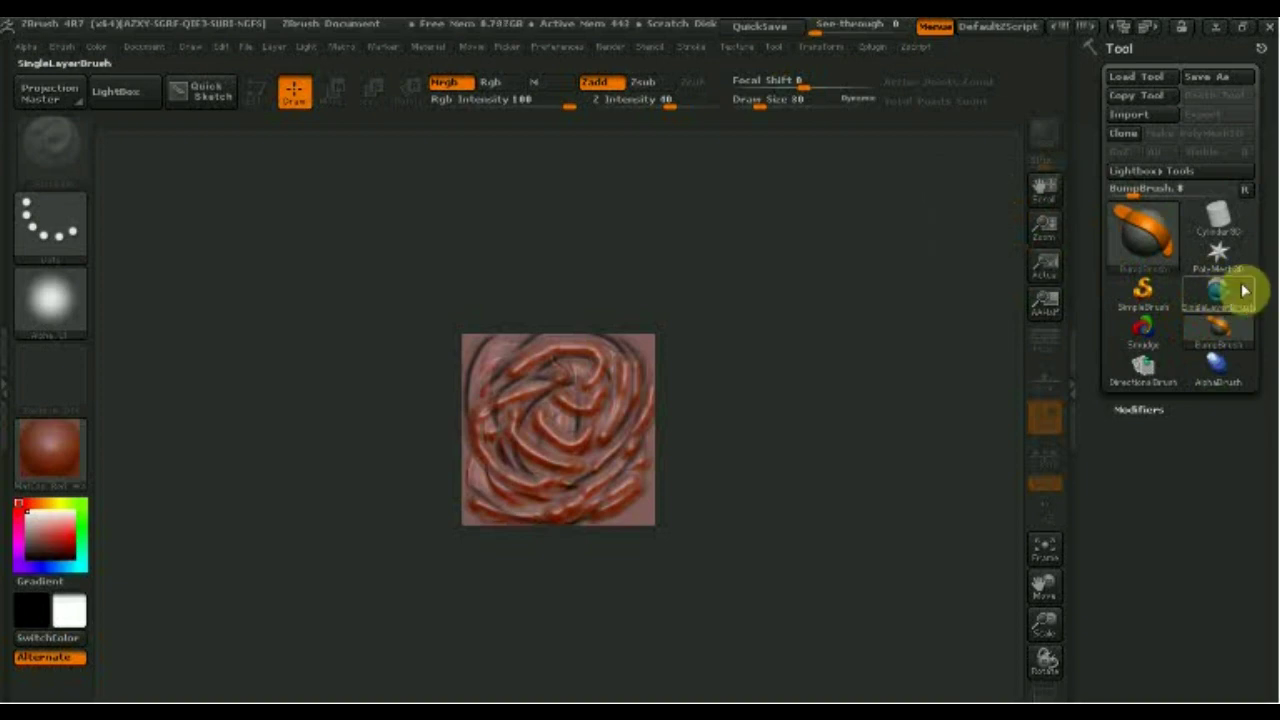
left_click(1155, 250)
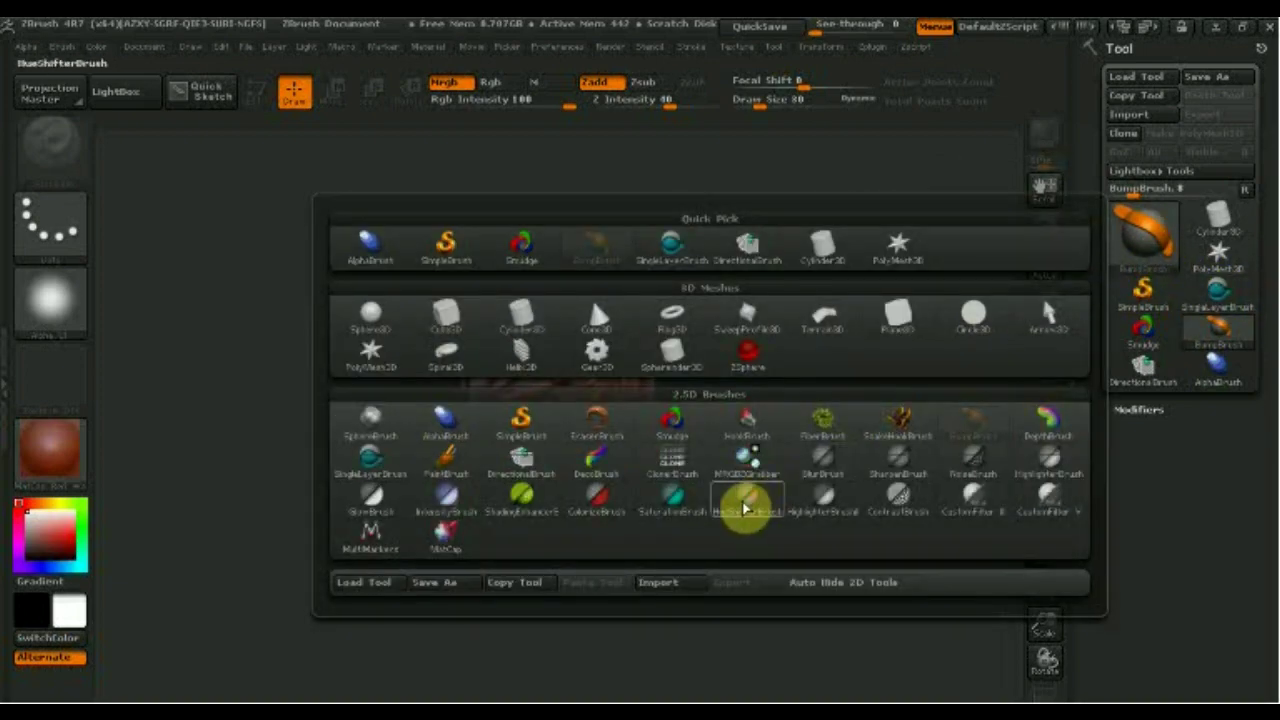
Test an EraserBrush stroke on the relief and undo the erased patch.
left_click(597, 427)
mouse_move(601, 413)
left_mouse_down()
mouse_move(560, 432)
mouse_move(543, 420)
mouse_move(583, 414)
mouse_move(497, 446)
mouse_move(600, 423)
left_mouse_up()
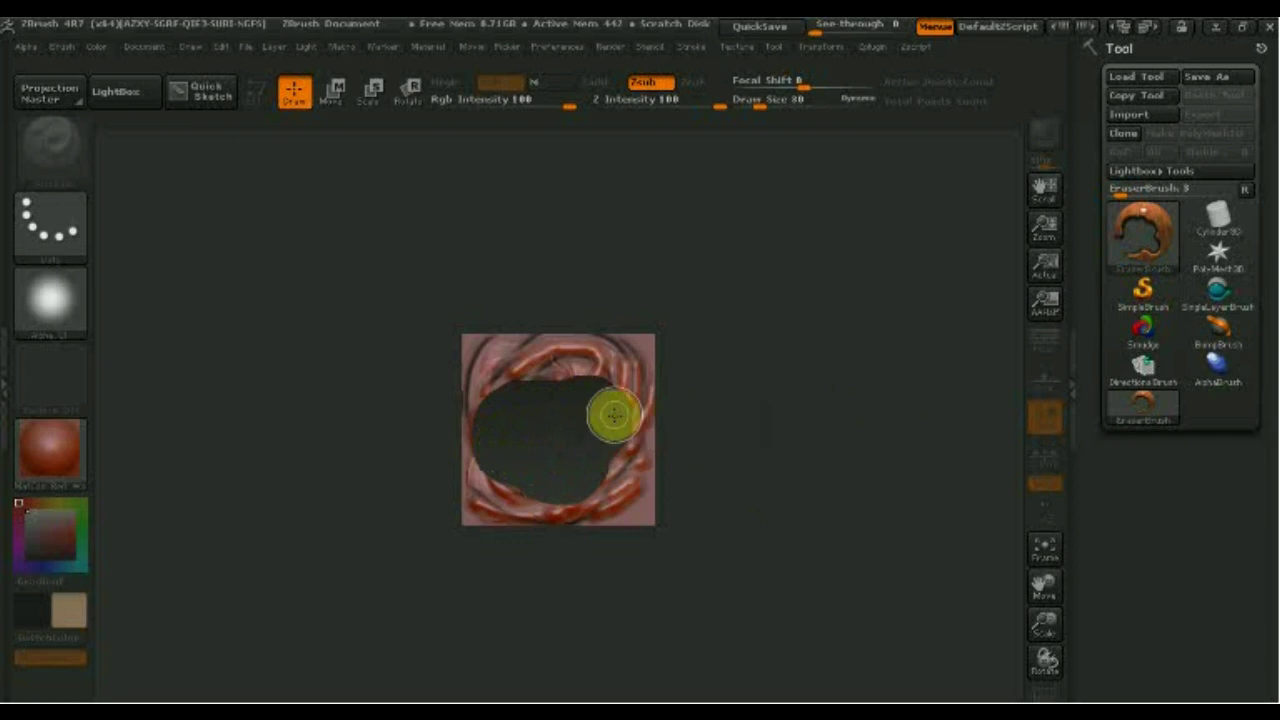
key("ctrl+z")
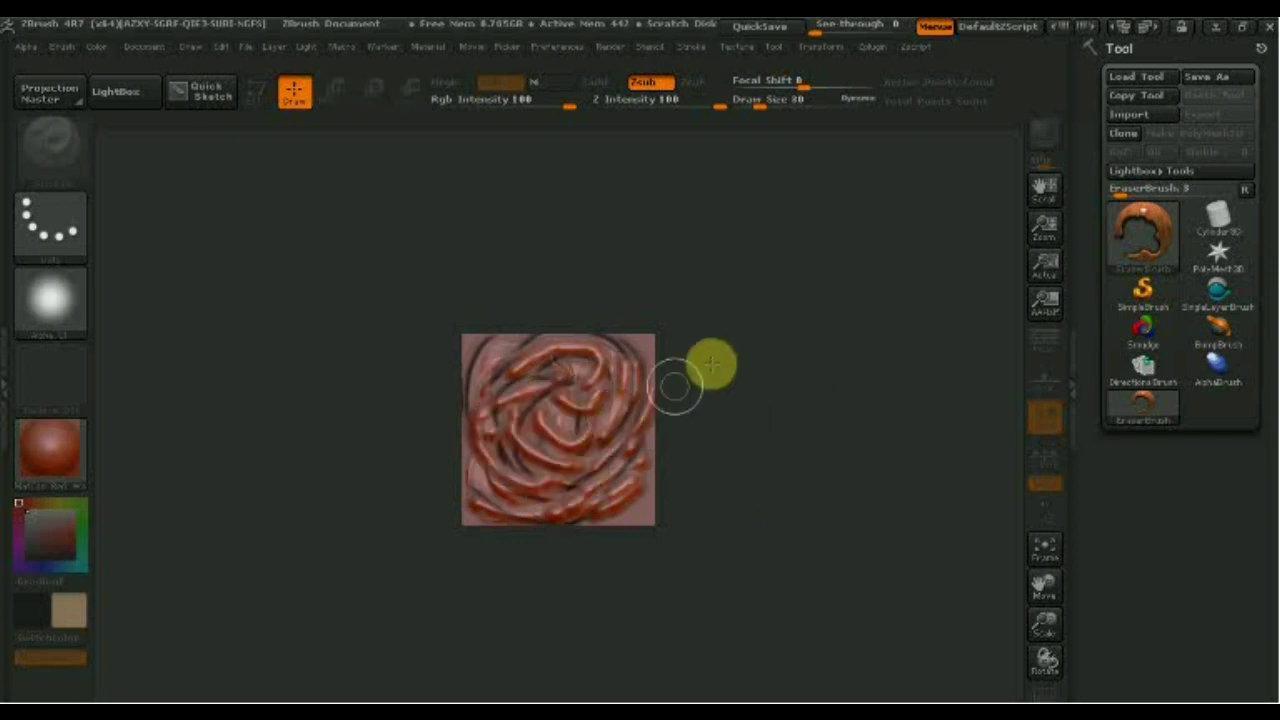
left_click(1143, 250)
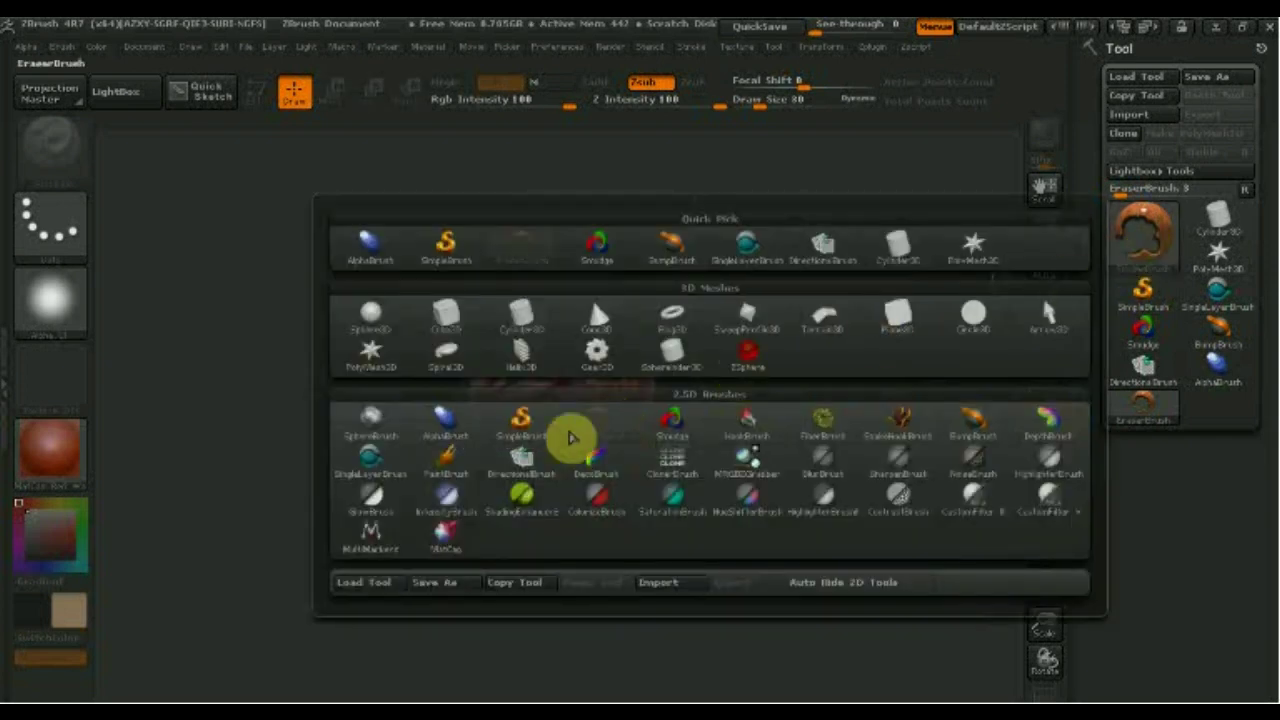
Paint raised winding strokes across the relief with PaintBrush.
left_click(447, 465)
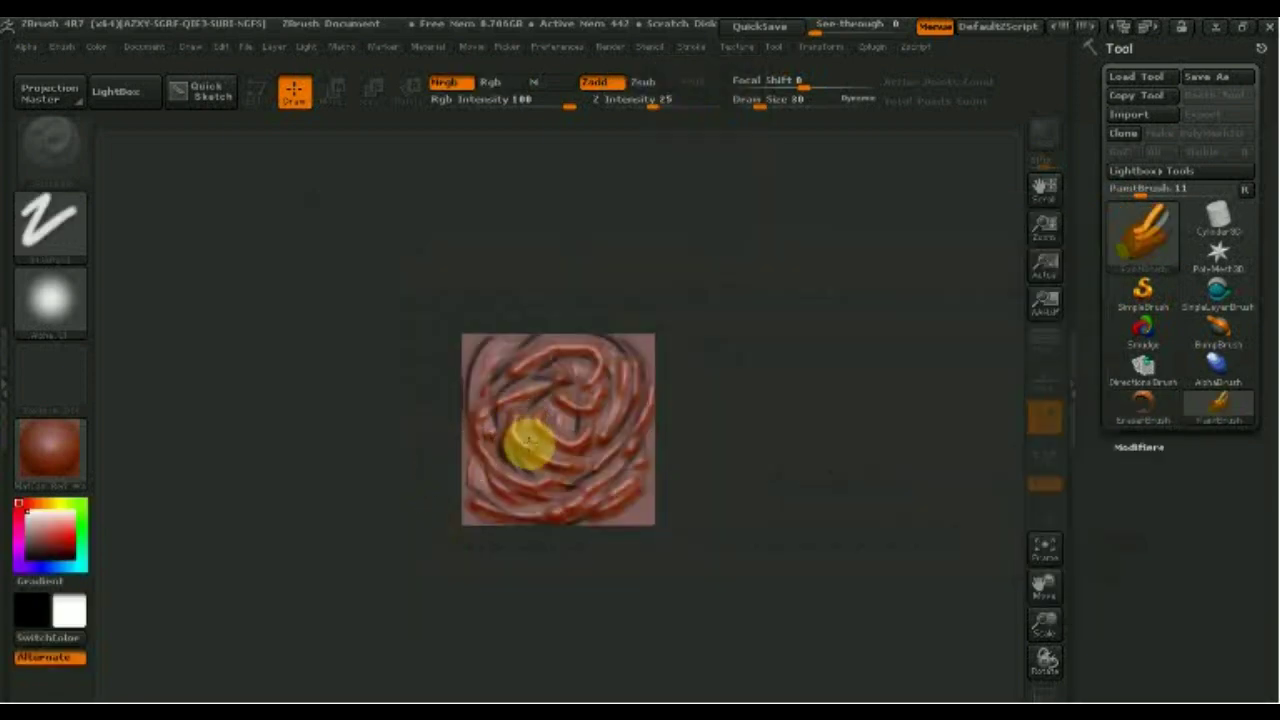
left_click_drag(555, 450, 542, 408)
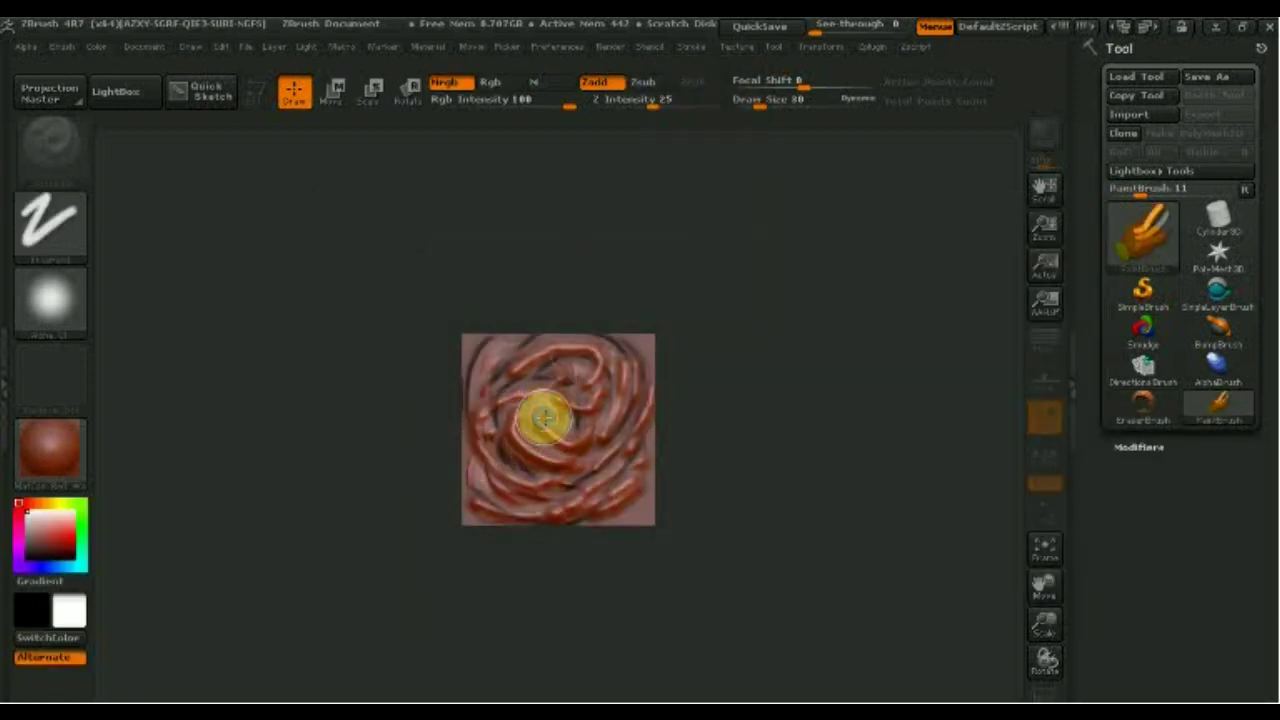
mouse_move(563, 460)
left_mouse_down()
mouse_move(486, 457)
mouse_move(514, 380)
mouse_move(534, 486)
mouse_move(610, 458)
left_mouse_up()
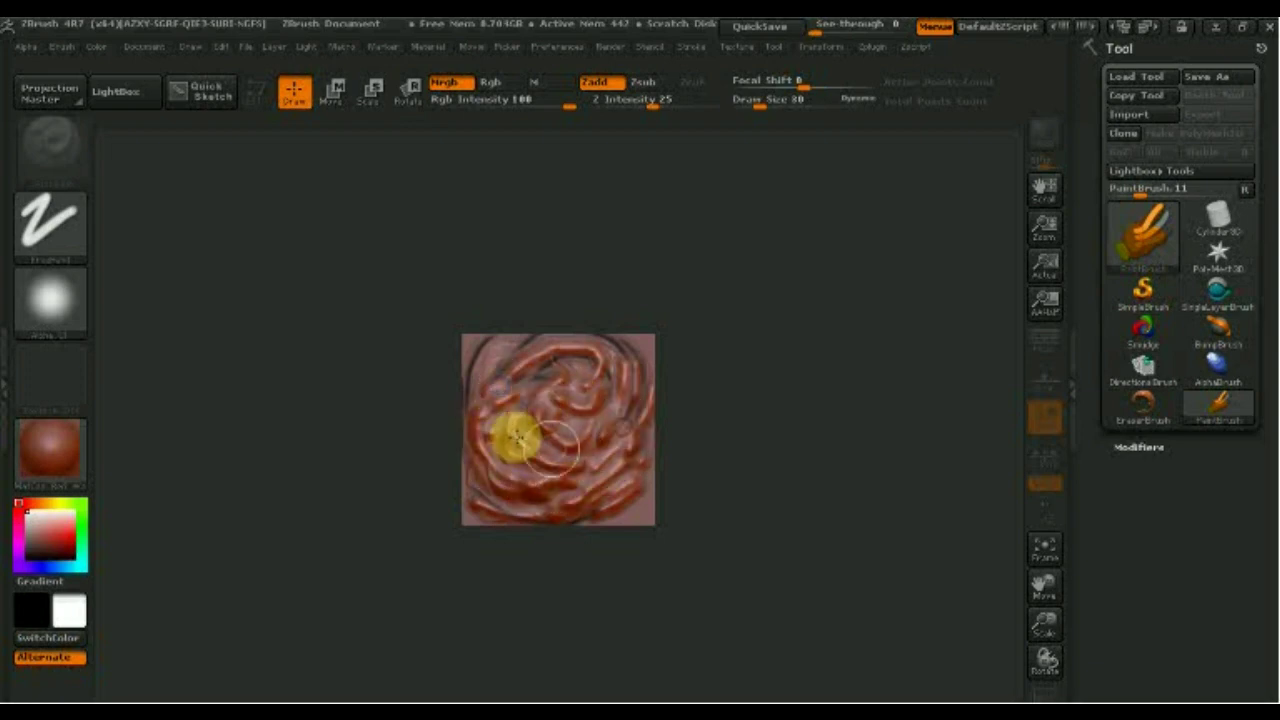
With a ring-shaped alpha, stamp a dense dotted chain-mail pattern over the relief's centre.
left_click(61, 300)
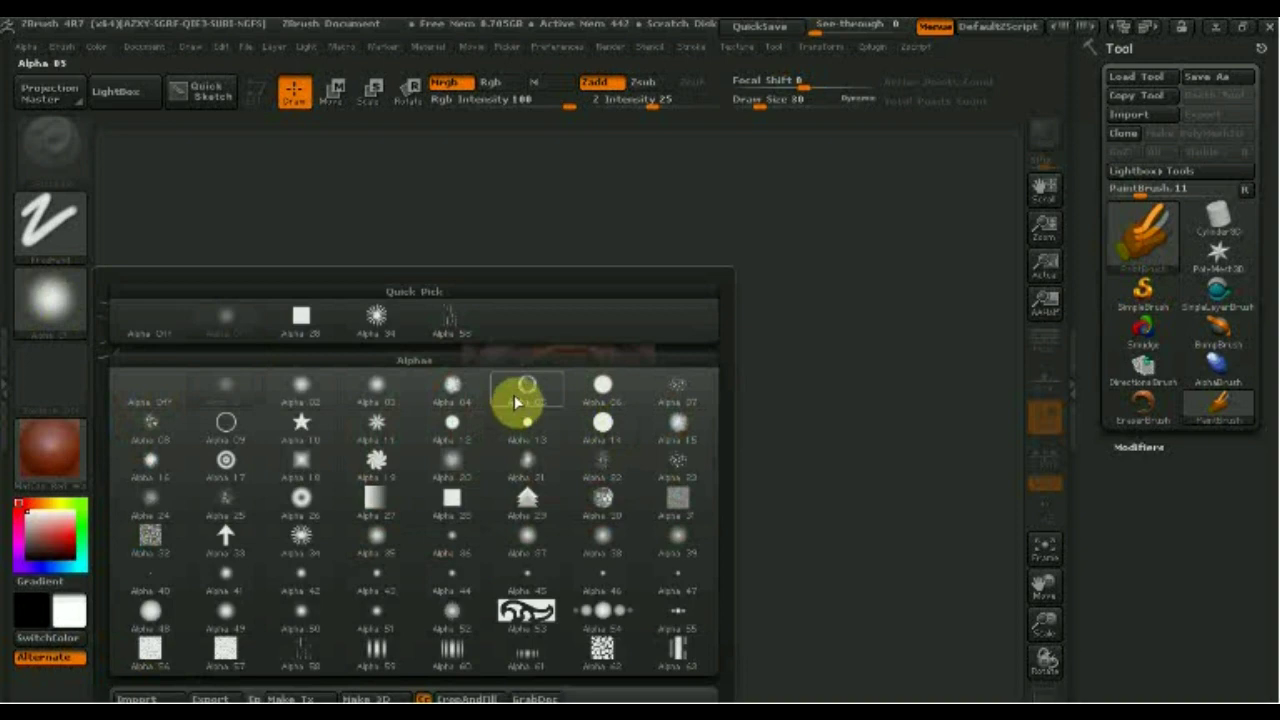
left_click(522, 384)
mouse_move(575, 395)
left_mouse_down()
mouse_move(540, 418)
mouse_move(553, 455)
left_mouse_up()
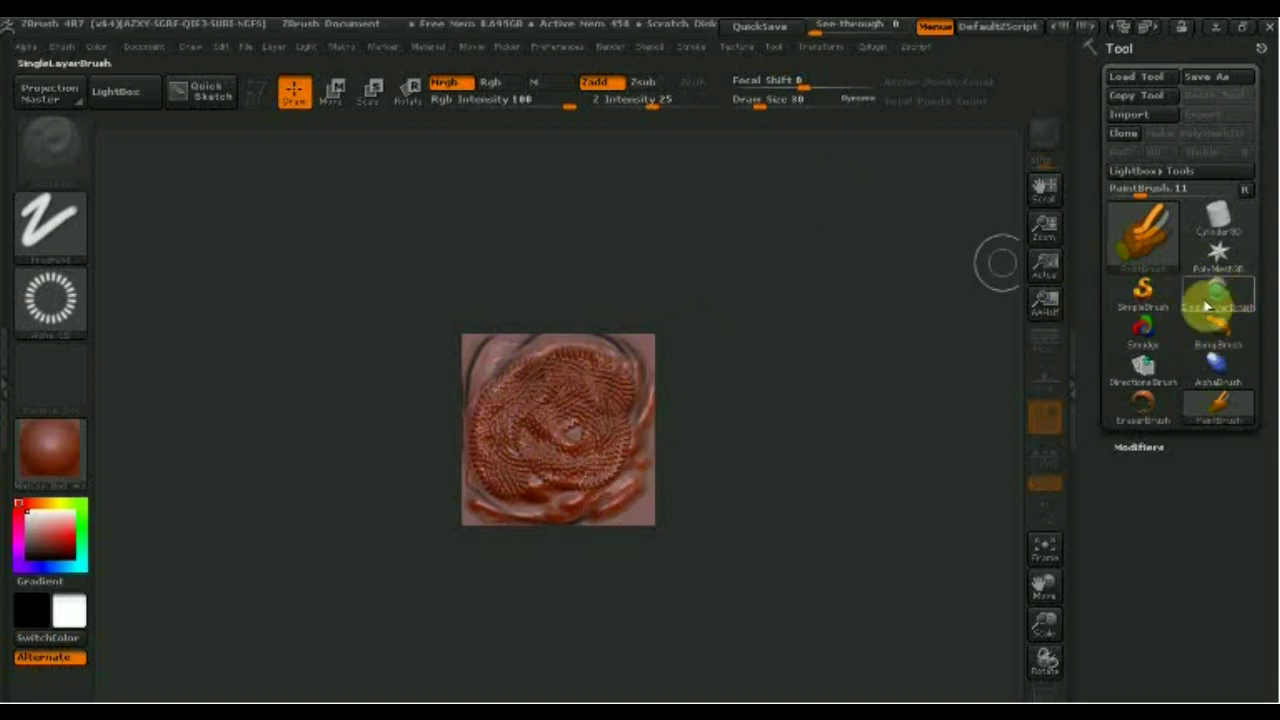
Smudge the patterned relief at Draw Size 62 into smooth, swirled draped-cloth folds.
left_click(1143, 340)
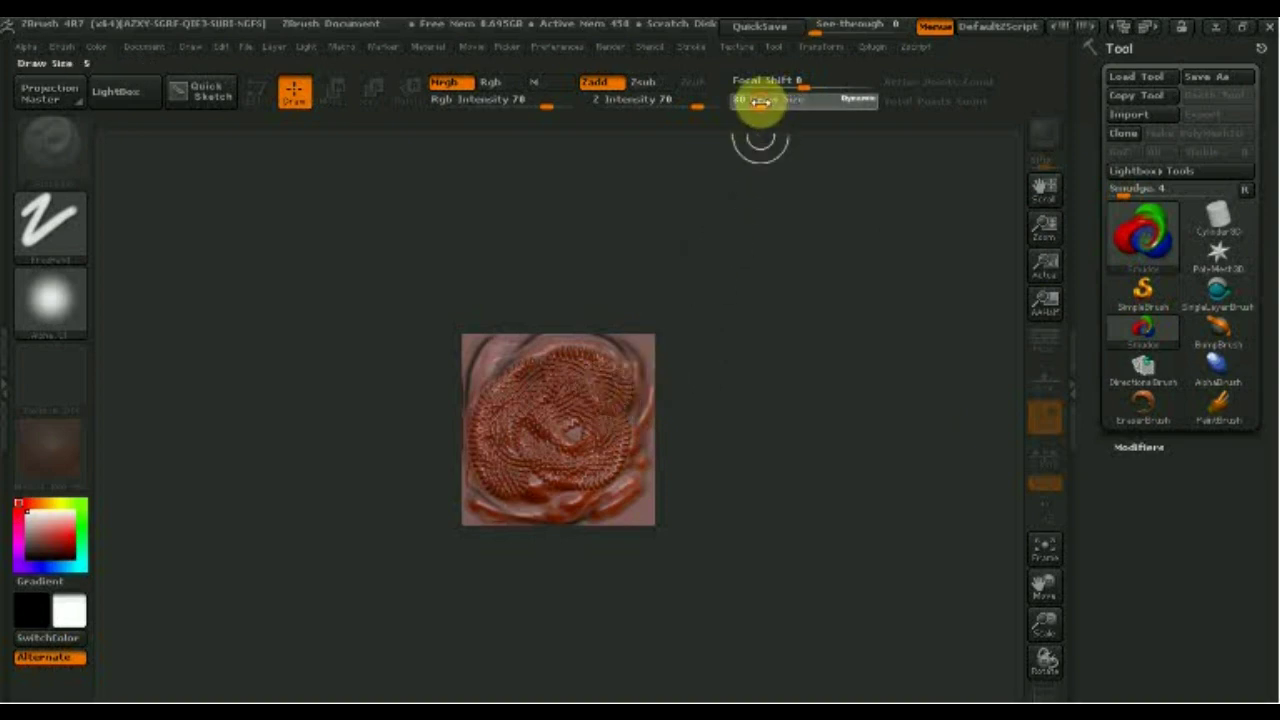
mouse_move(592, 345)
left_mouse_down()
mouse_move(520, 420)
mouse_move(500, 471)
mouse_move(529, 423)
mouse_move(577, 486)
mouse_move(576, 403)
mouse_move(637, 389)
mouse_move(569, 349)
mouse_move(500, 346)
mouse_move(553, 359)
mouse_move(577, 449)
mouse_move(486, 460)
mouse_move(537, 443)
mouse_move(592, 400)
mouse_move(586, 431)
mouse_move(557, 363)
mouse_move(537, 437)
mouse_move(568, 470)
left_mouse_up()
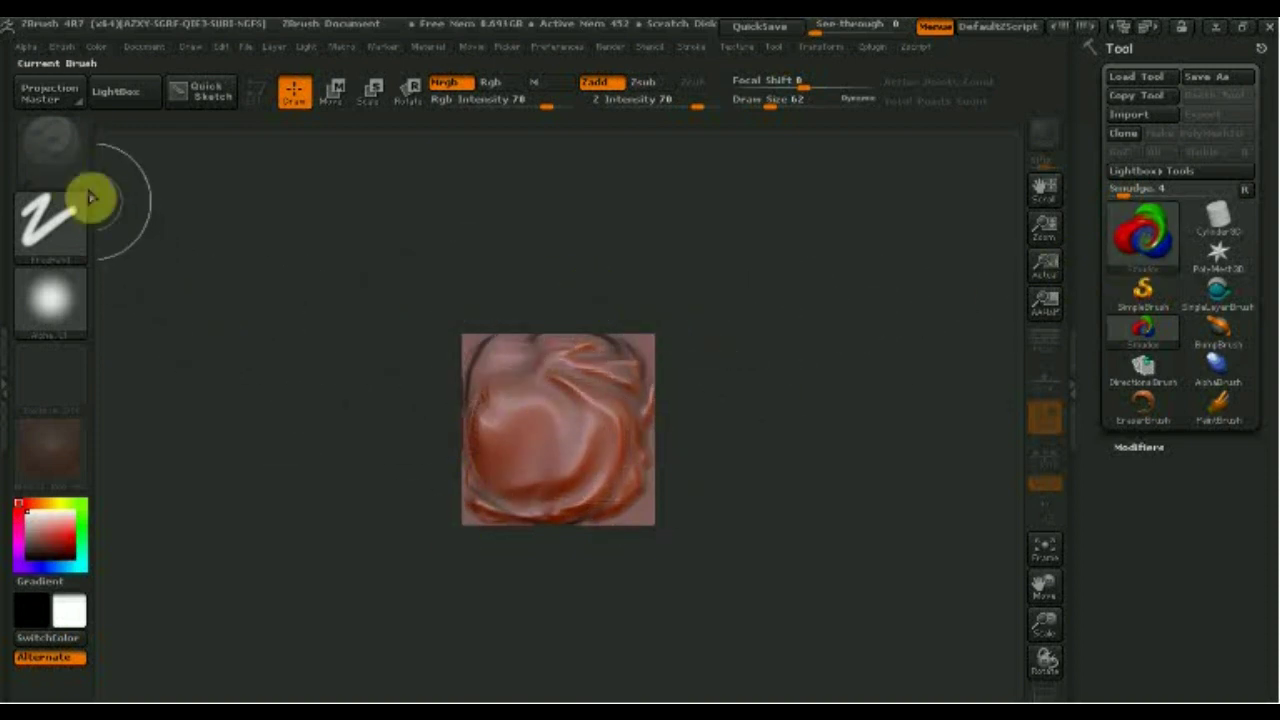
mouse_move(537, 343)
left_mouse_down()
mouse_move(483, 417)
mouse_move(506, 423)
mouse_move(471, 434)
mouse_move(531, 434)
mouse_move(509, 363)
mouse_move(489, 457)
mouse_move(477, 414)
mouse_move(559, 462)
mouse_move(606, 394)
mouse_move(580, 491)
mouse_move(529, 394)
mouse_move(483, 398)
left_mouse_up()
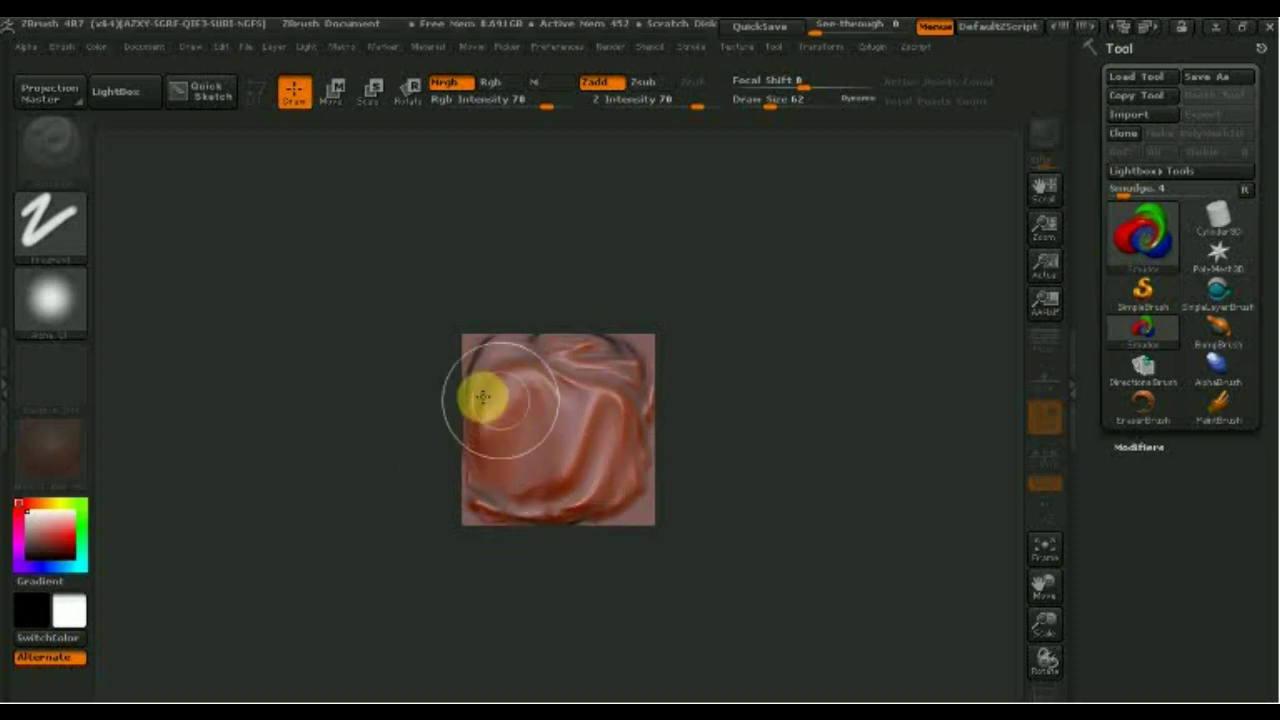
Capture the smudged canvas as a new alpha with GrabDoc.
left_click(50, 300)
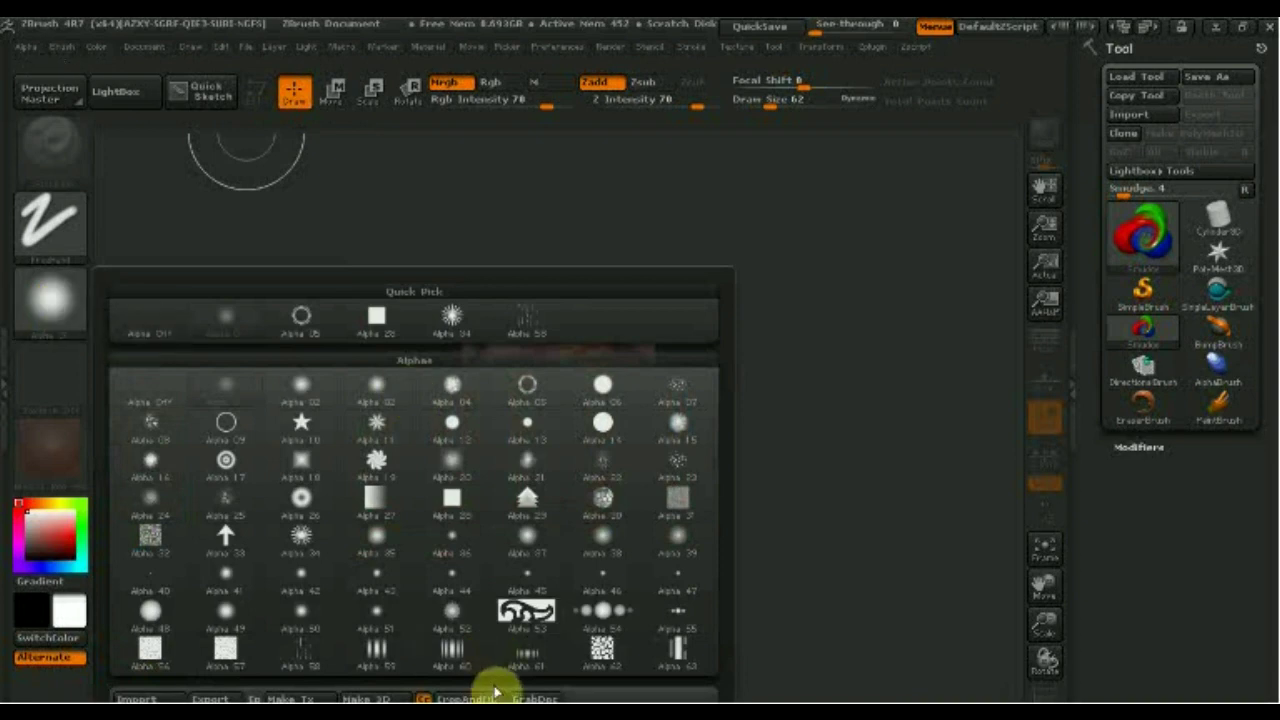
left_click(549, 697)
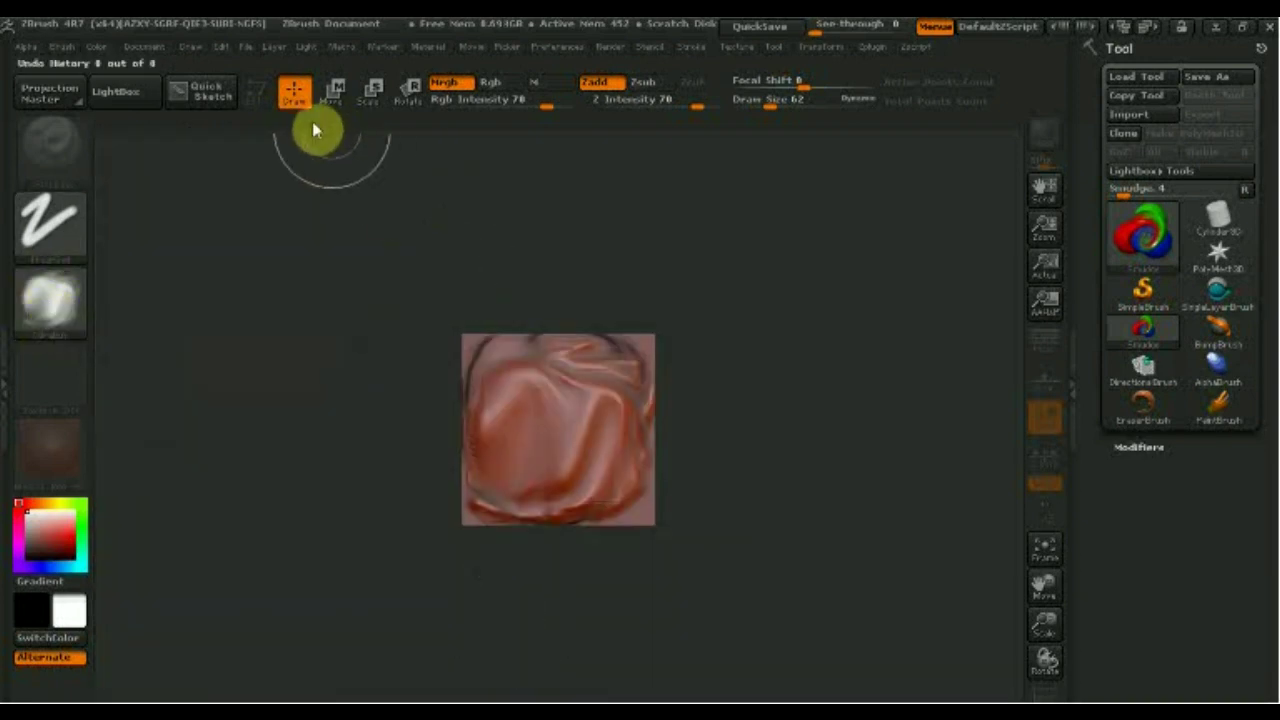
left_click(143, 50)
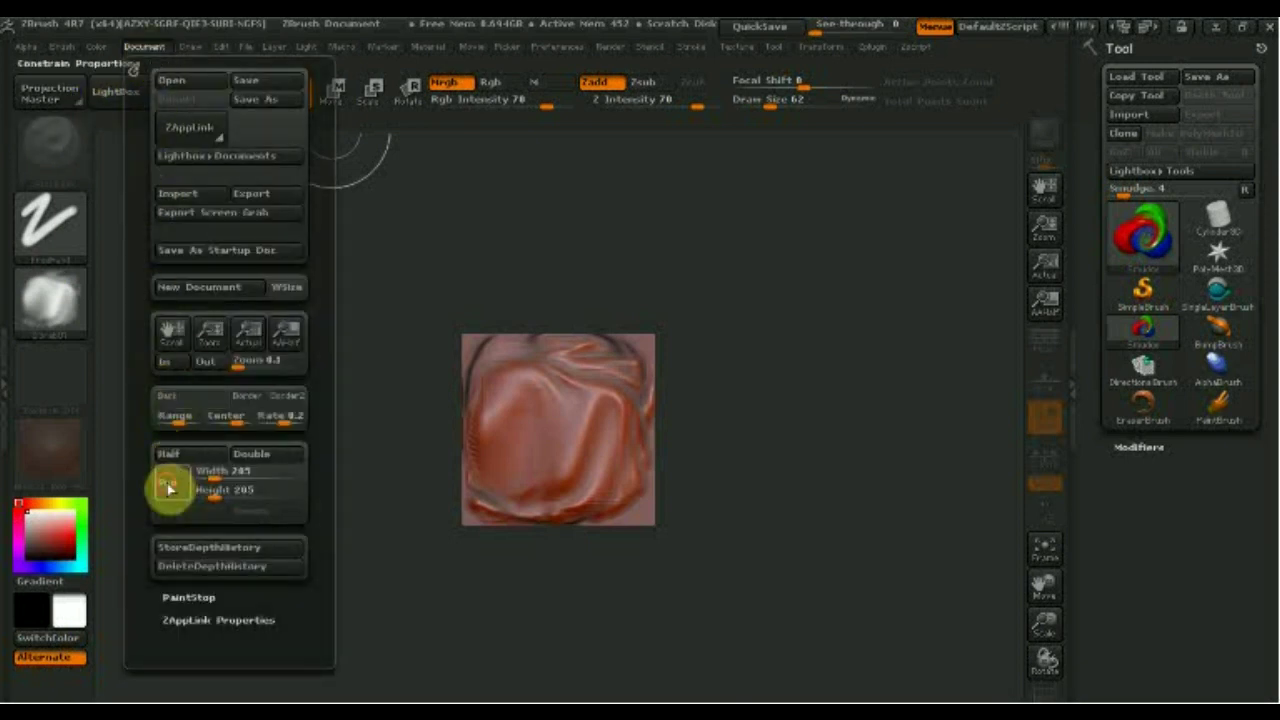
Resize the document to 968 by 968 and confirm the resize warning.
left_click_drag(223, 480, 230, 477)
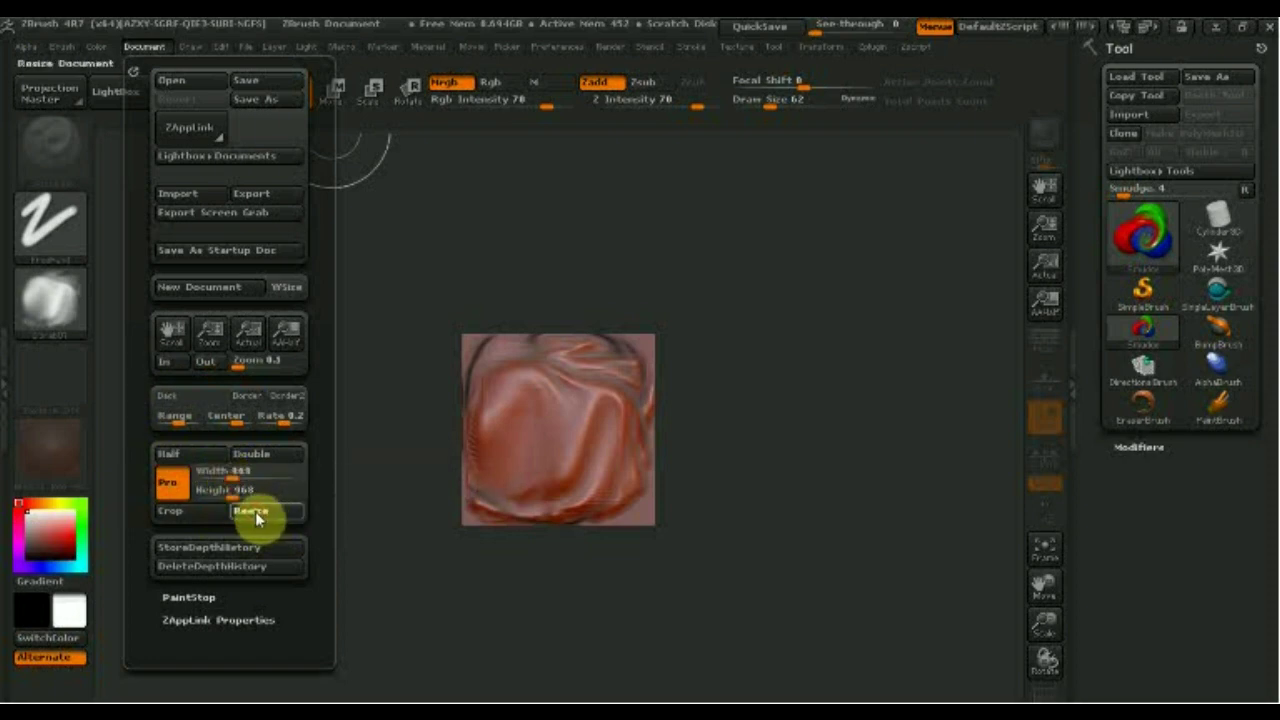
left_click(257, 514)
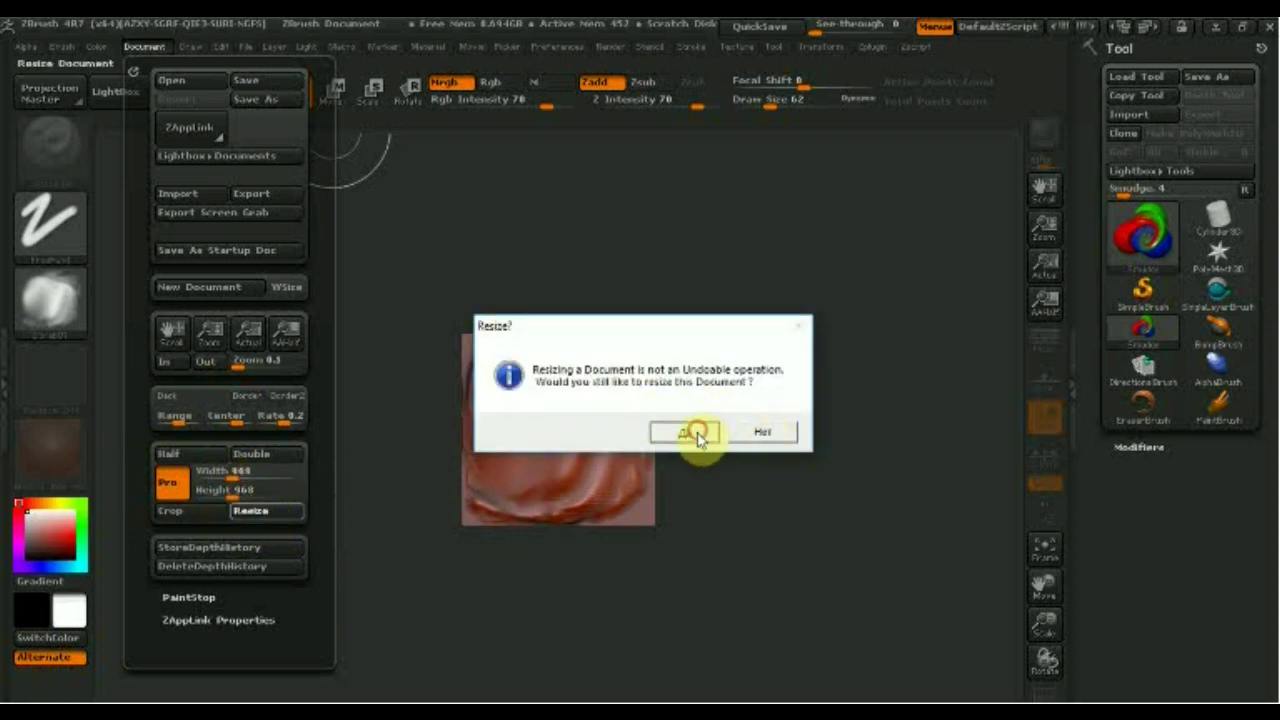
left_click(697, 433)
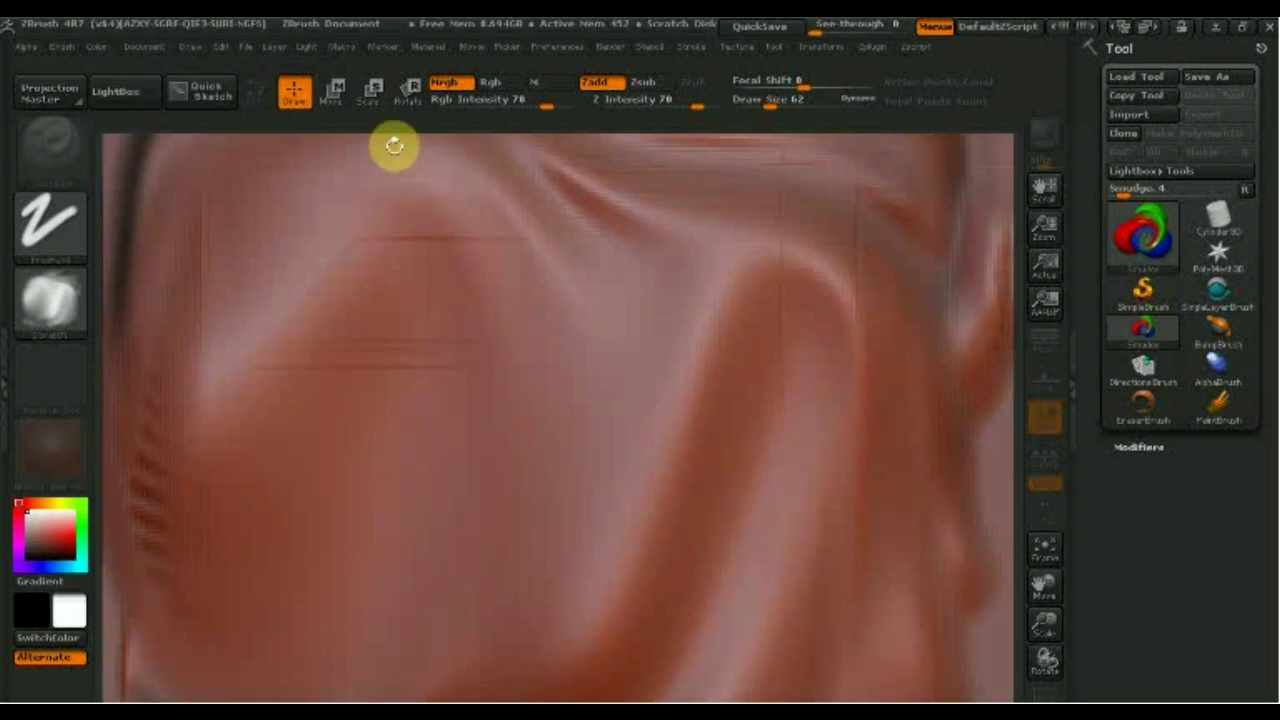
Clear the canvas, draw a Sphere3D in the centre and convert it to PM3D_Sphere3D.
left_click(257, 94)
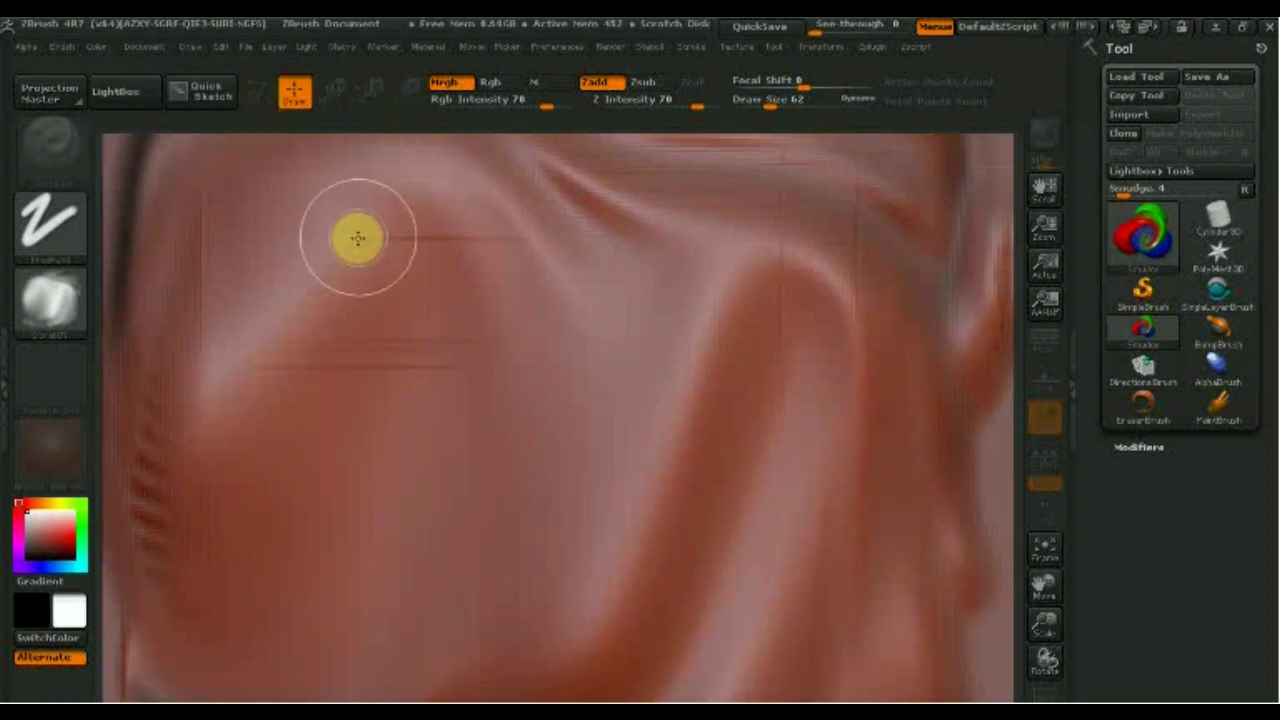
key("ctrl+n")
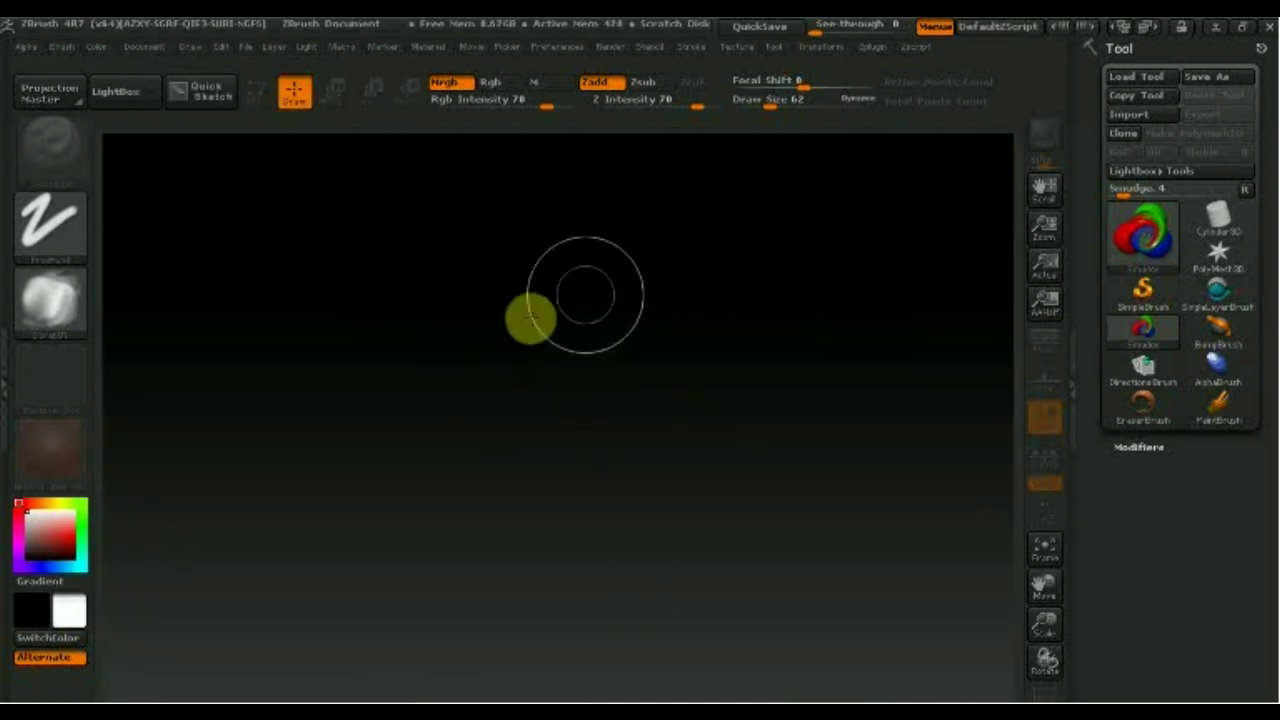
left_click(1141, 236)
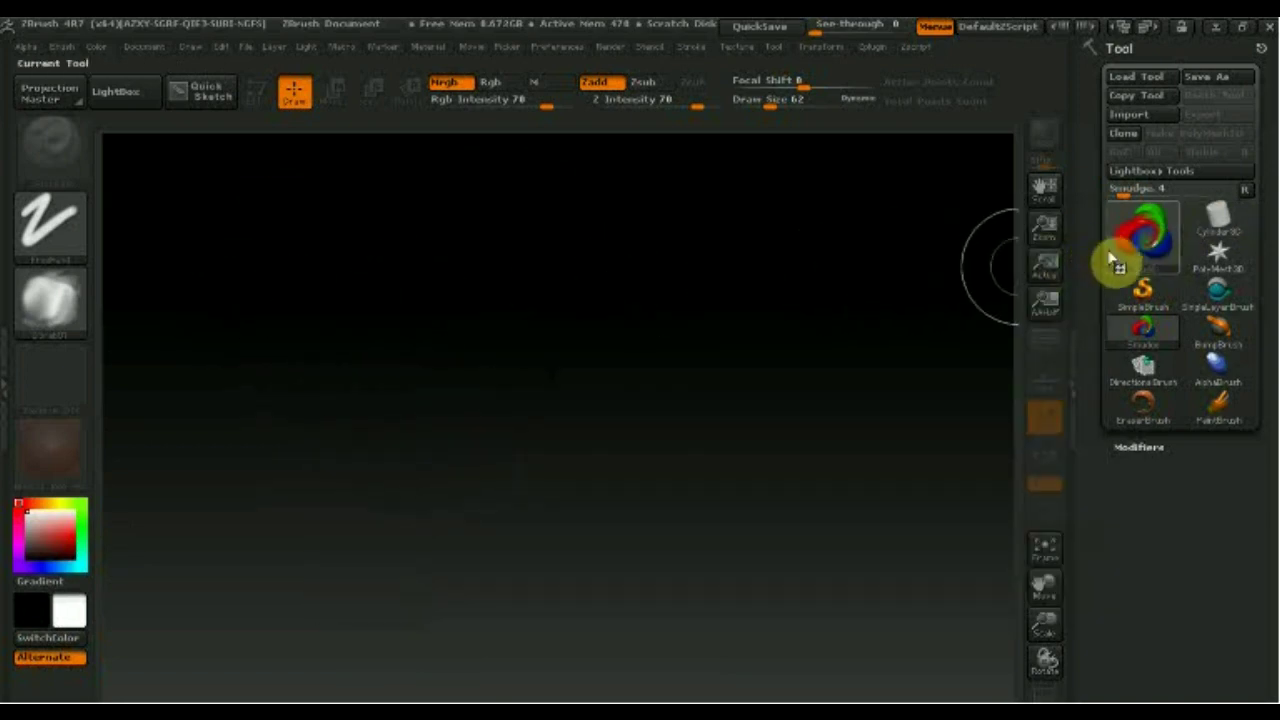
left_click(1148, 240)
mouse_move(370, 318)
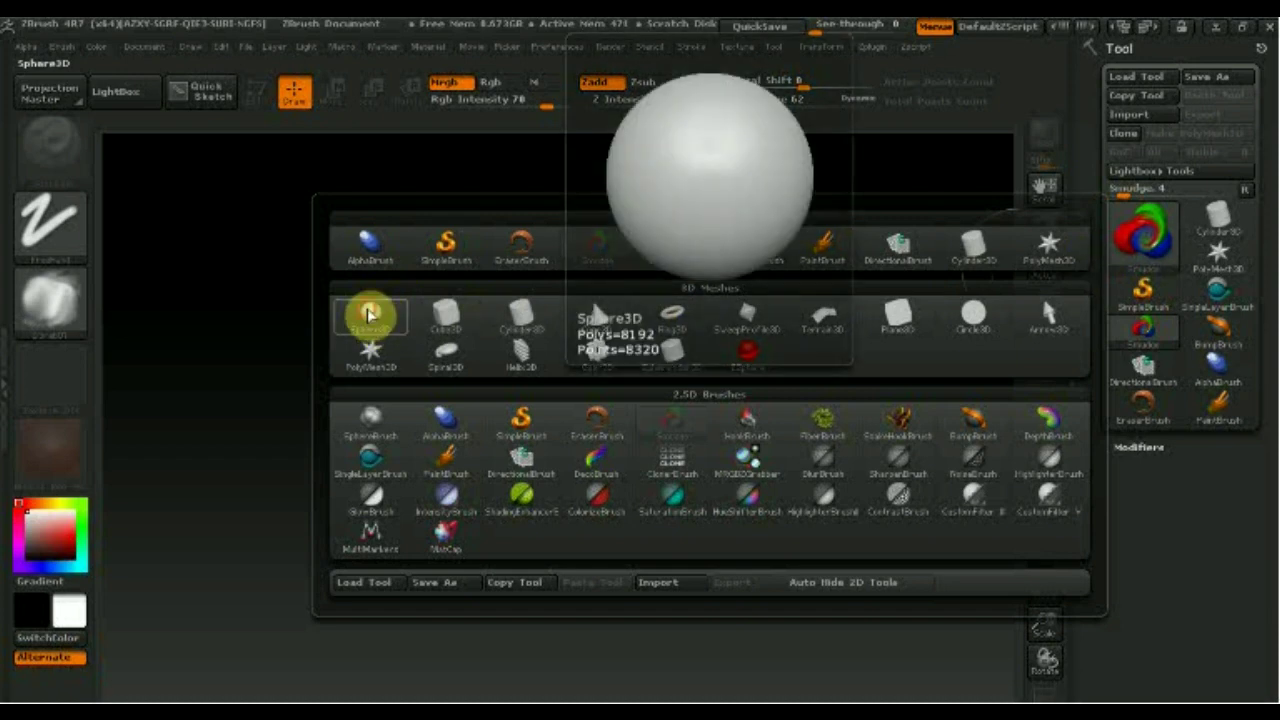
left_click(380, 318)
mouse_move(563, 406)
left_mouse_down()
mouse_move(562, 475)
mouse_move(668, 442)
left_mouse_up()
left_click(1205, 135)
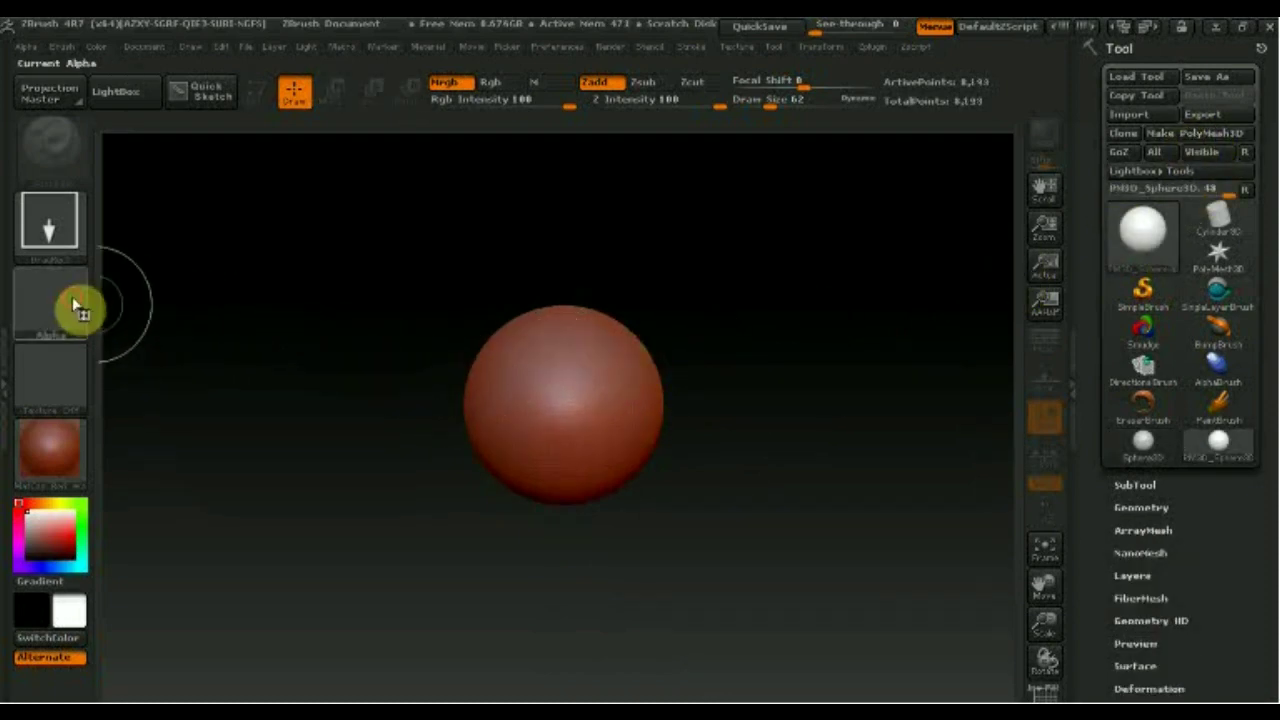
Raise a bump on the sphere's upper left using the cloudy alpha.
left_click(73, 303)
left_click(596, 322)
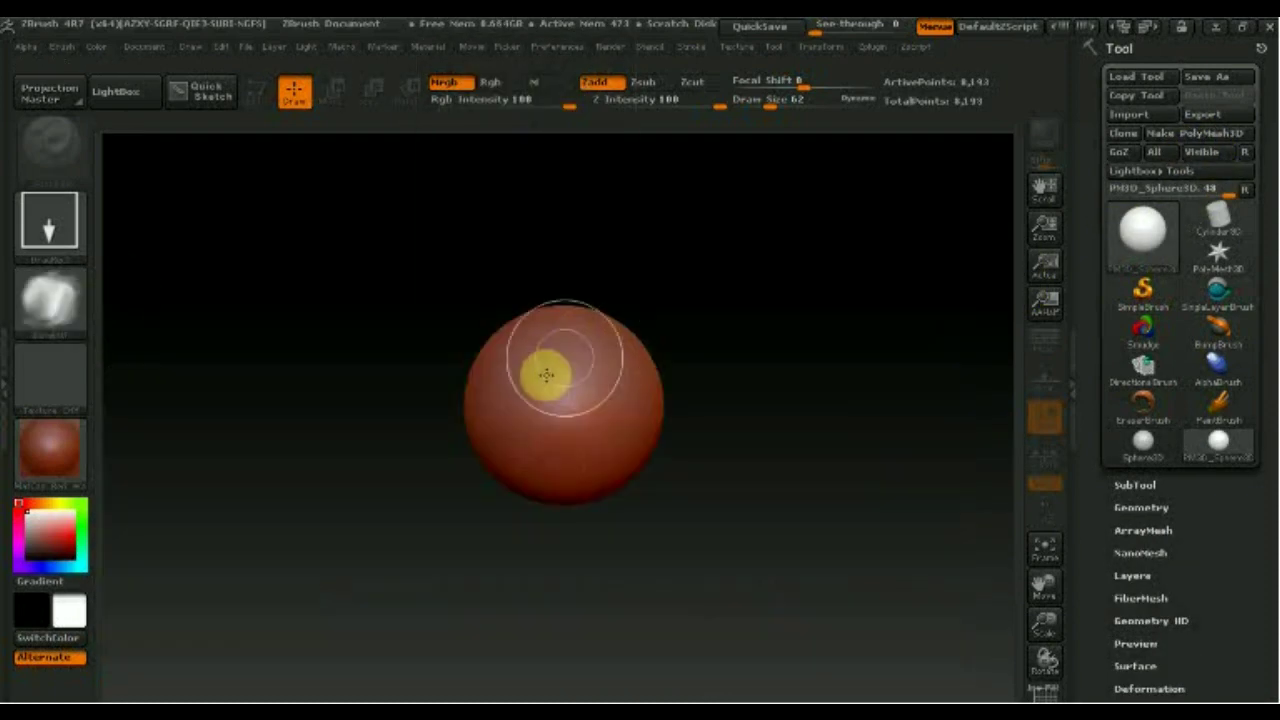
left_click_drag(523, 385, 521, 424)
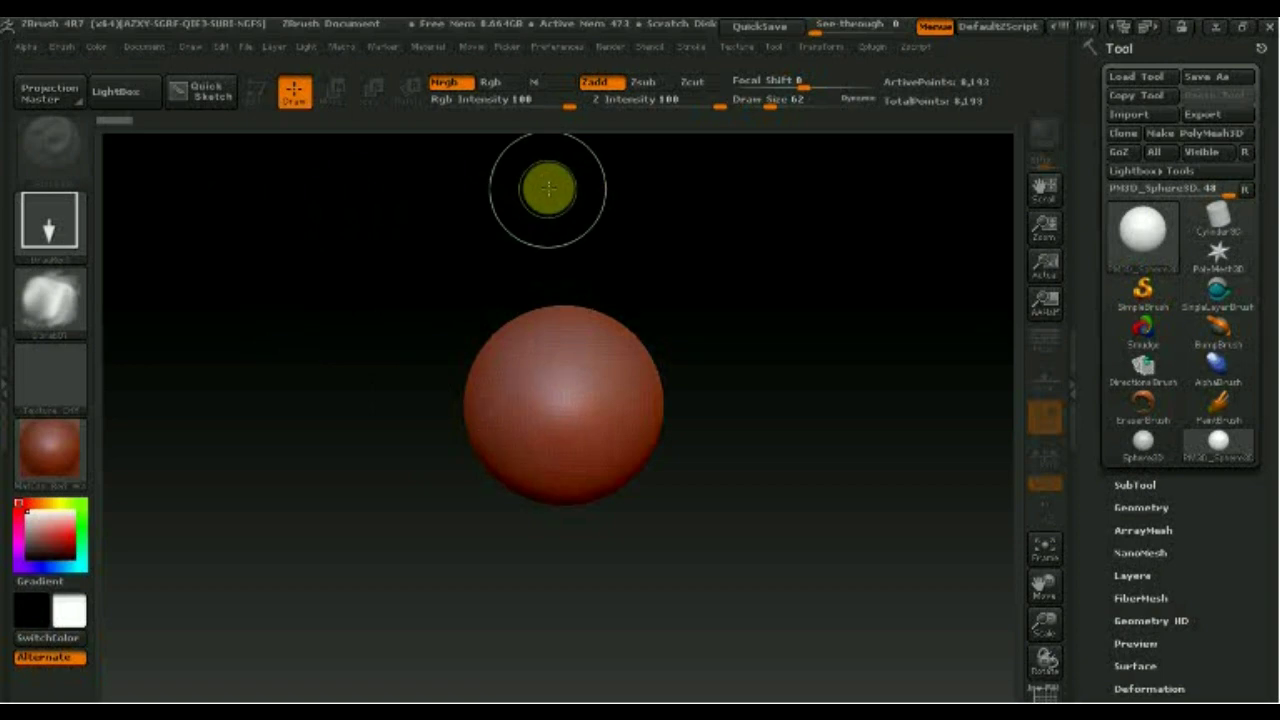
Clear the canvas, redraw the sphere at centre and enter Edit mode.
key("ctrl+n")
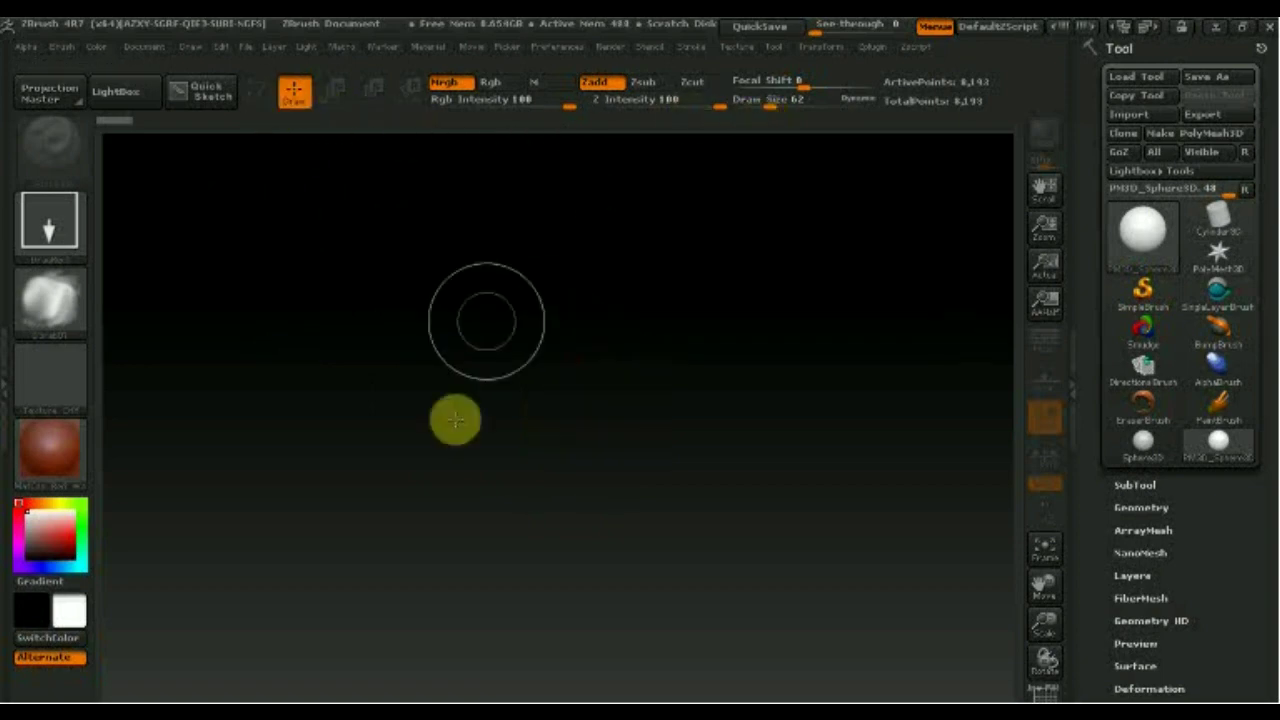
left_click_drag(477, 389, 466, 526)
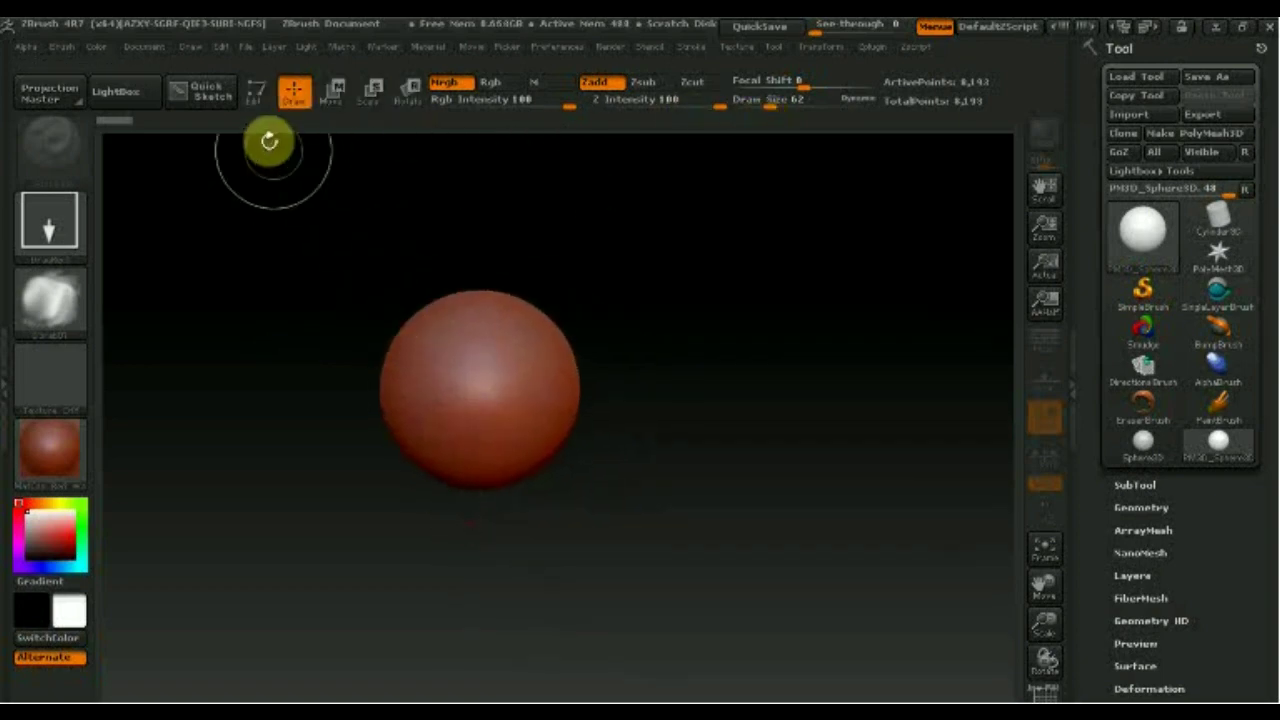
left_click(256, 91)
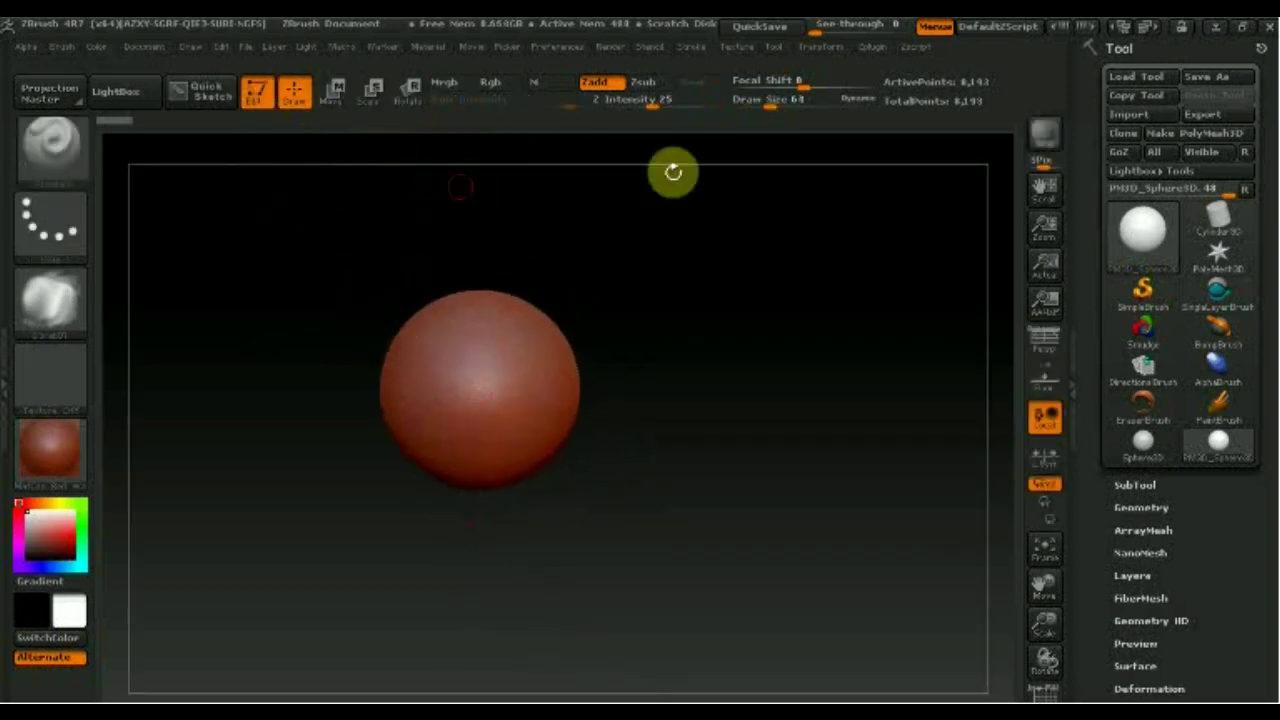
Convert the sphere to a PolyMesh3D and stamp a soft mark with the DragRect stroke.
left_click(1196, 134)
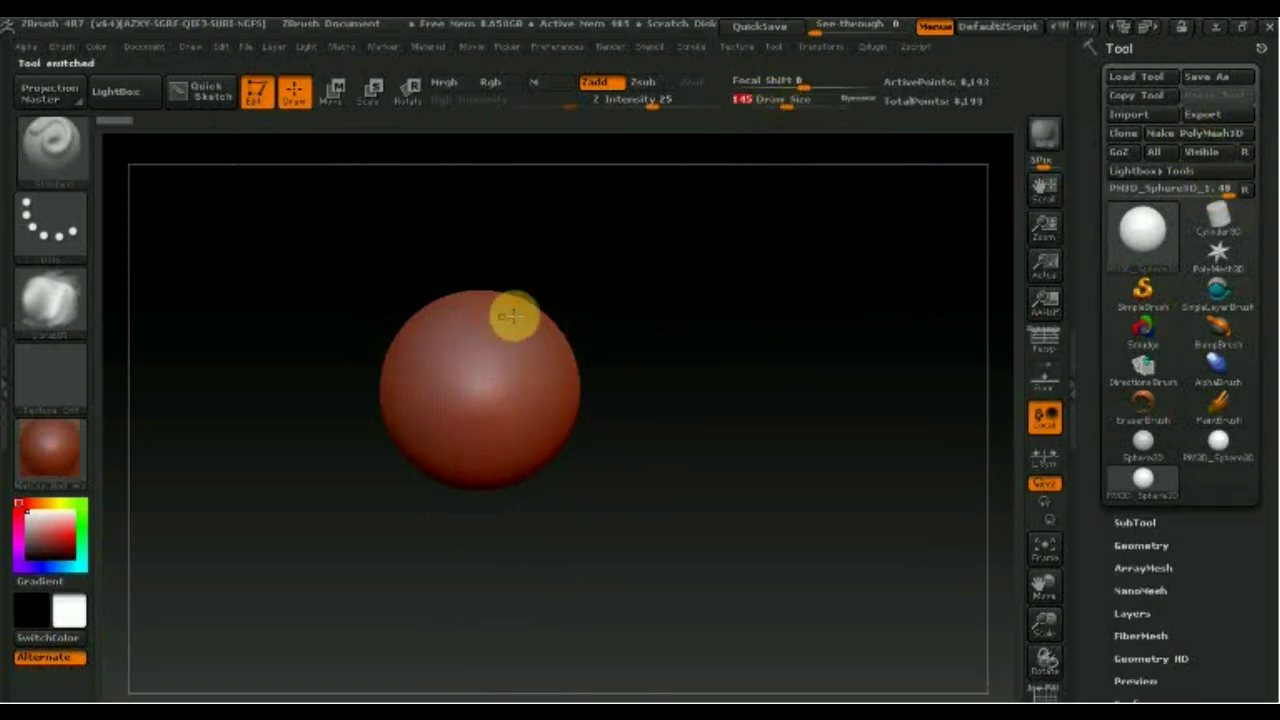
left_click(57, 234)
mouse_move(225, 244)
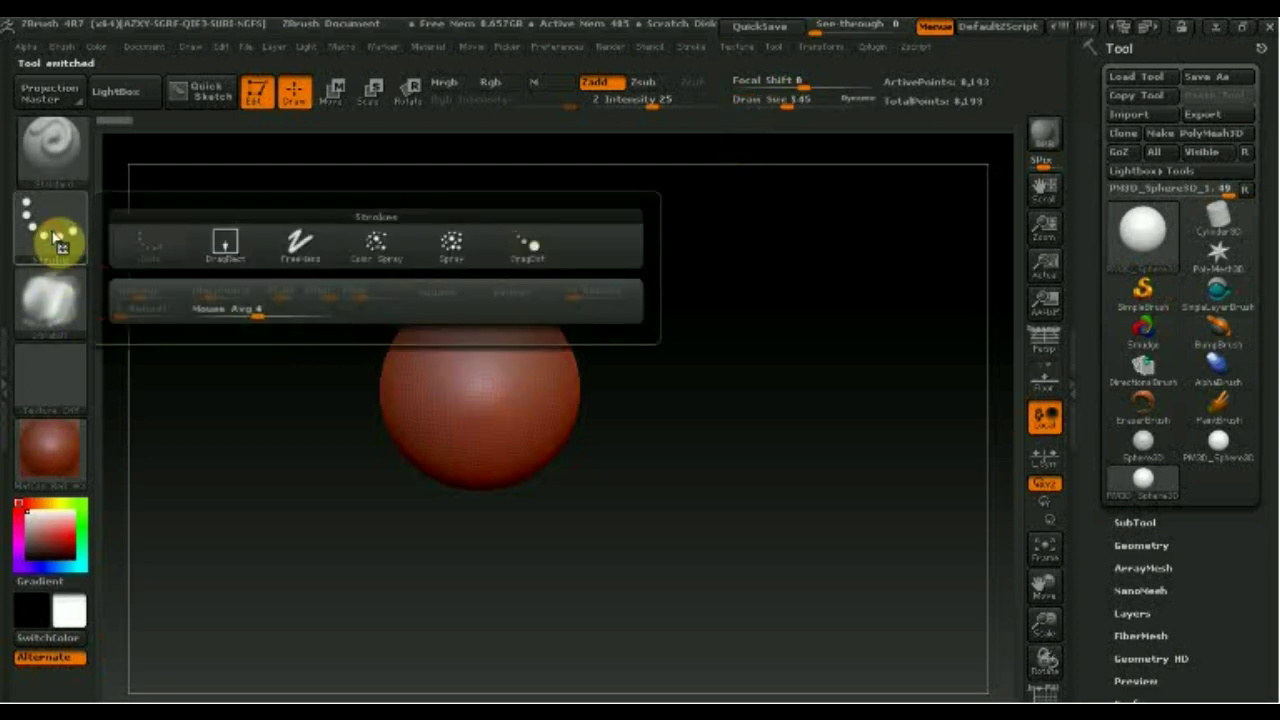
left_click(223, 243)
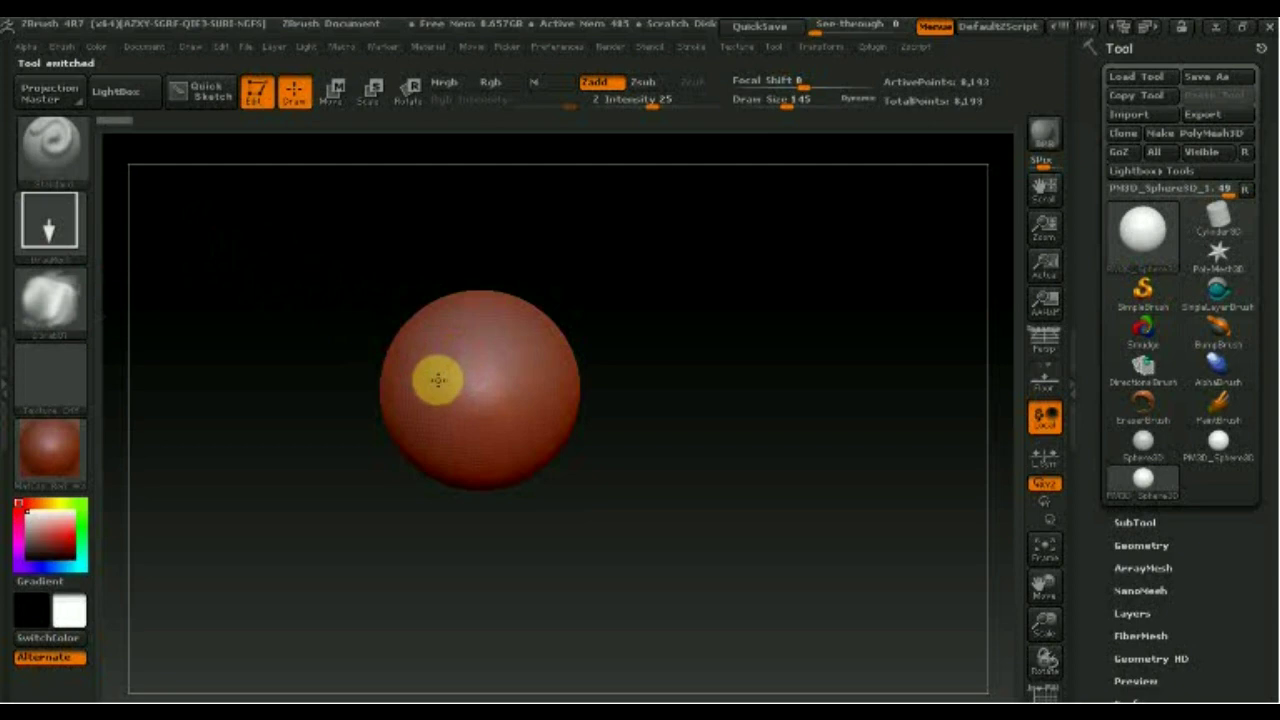
left_click_drag(438, 380, 403, 422)
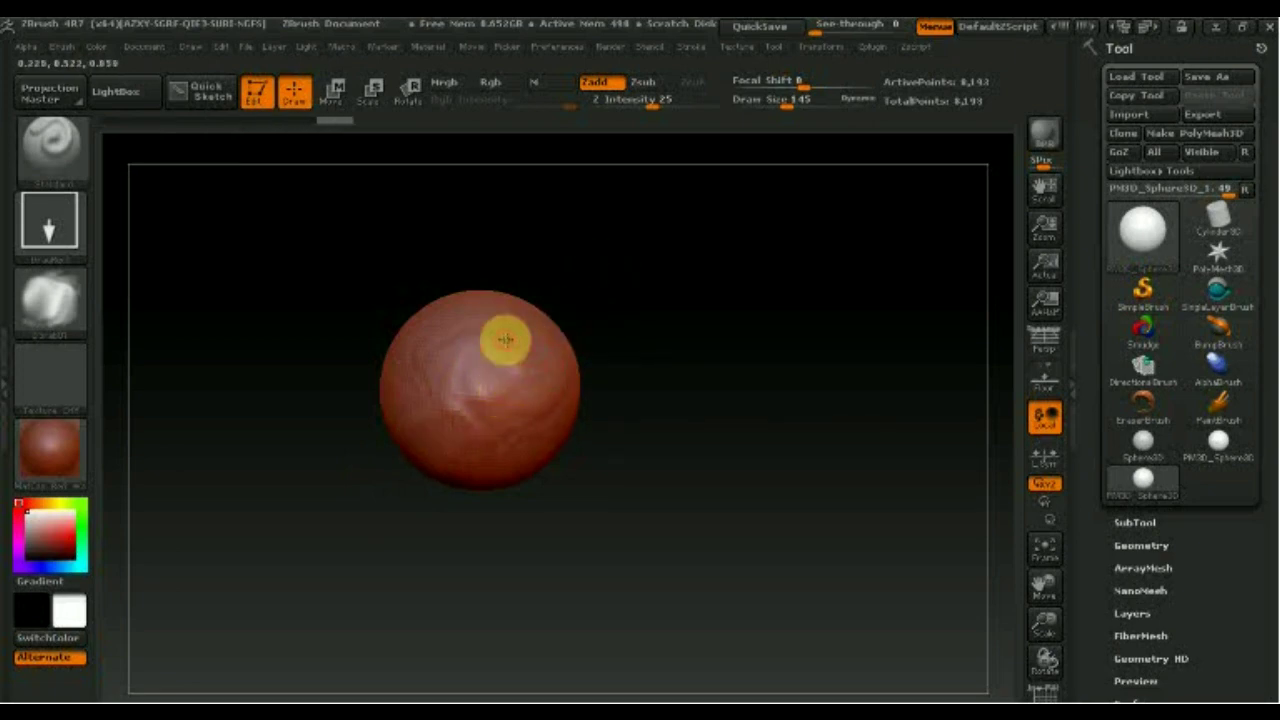
left_click(50, 230)
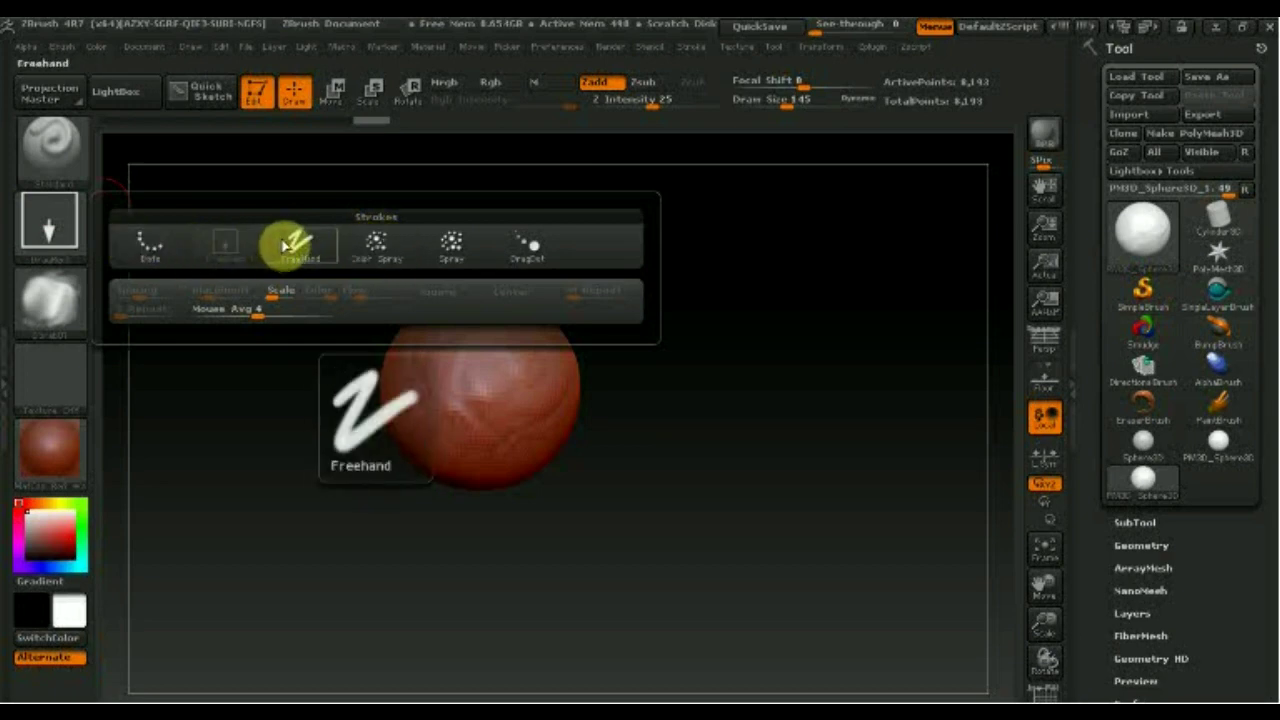
Stamp a DragDot dab, then sculpt swirling Dots strokes across the sphere's upper surface.
left_click(540, 248)
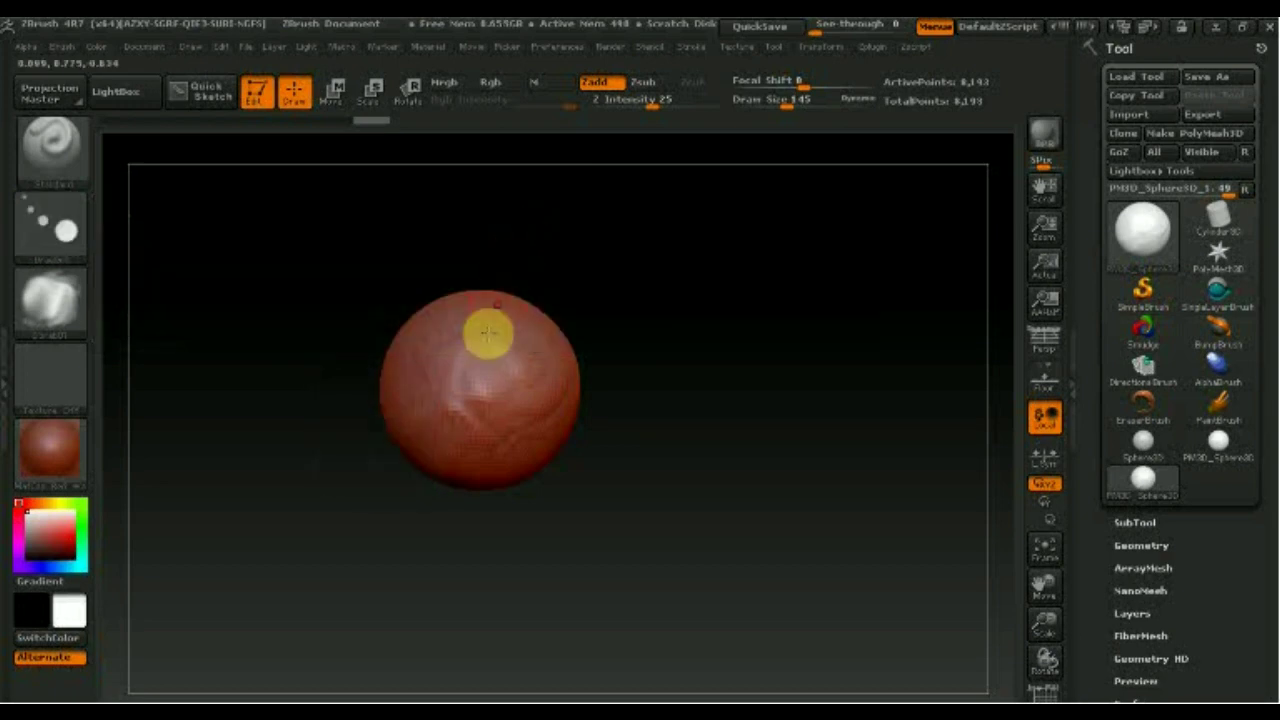
left_click_drag(483, 427, 485, 375)
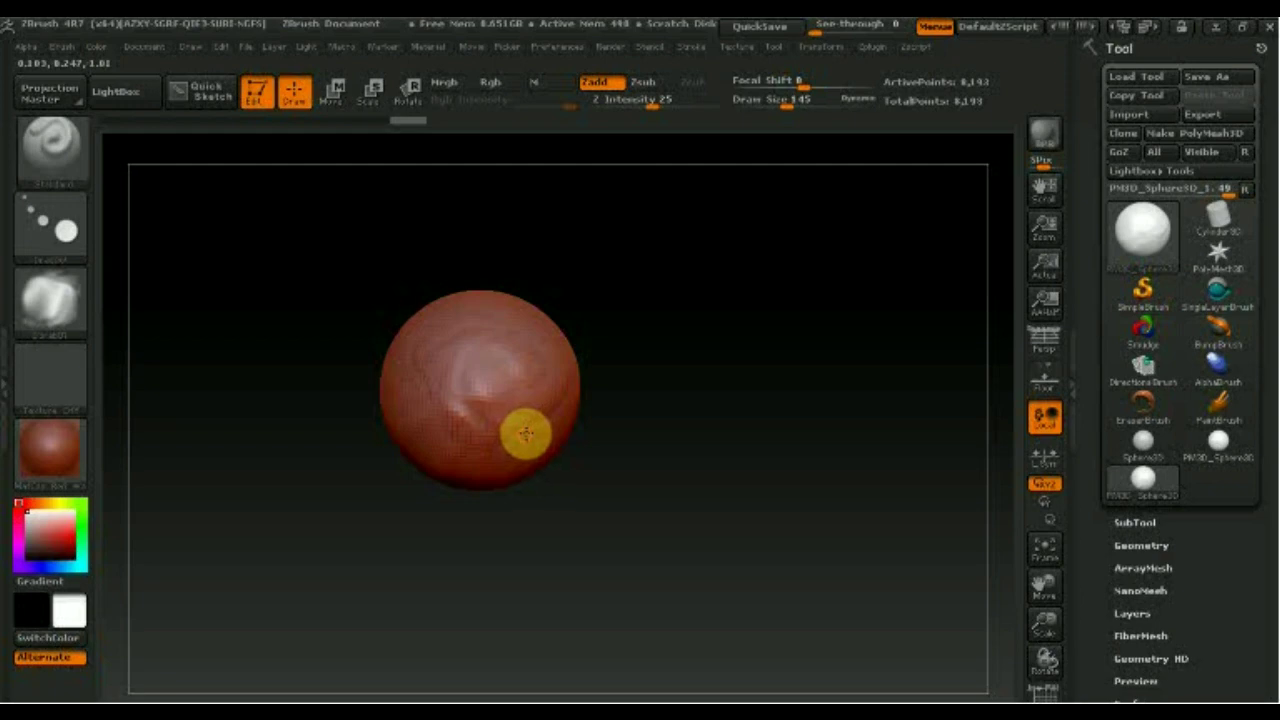
left_click(52, 222)
left_click(152, 255)
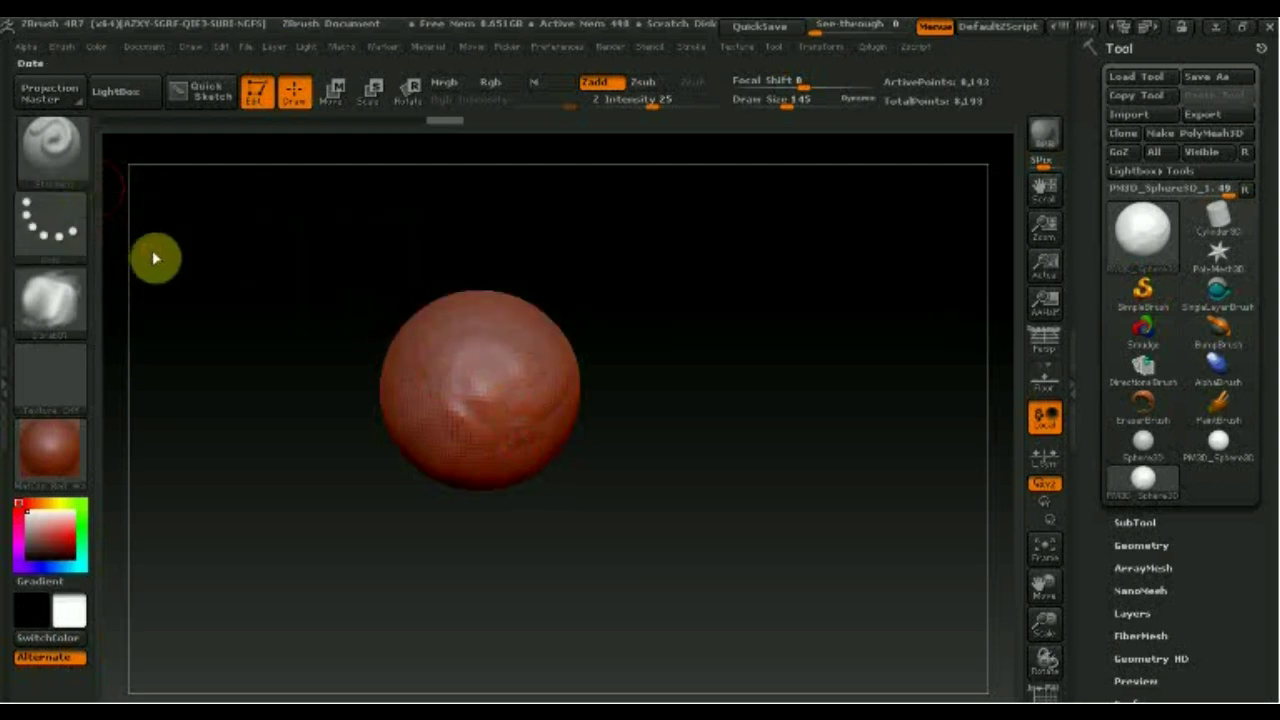
left_click_drag(433, 428, 545, 385)
left_click_drag(461, 387, 543, 349)
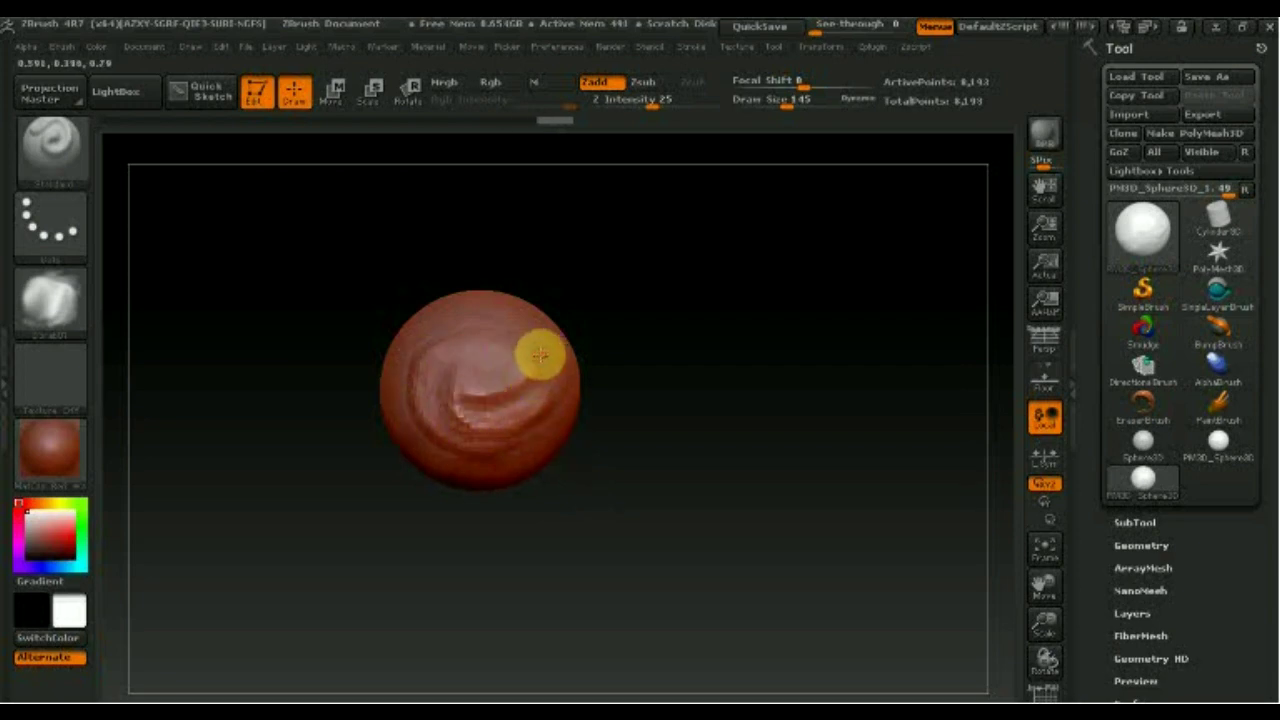
Spray textured detail across the sphere and its top with Colorized Spray.
left_click(45, 226)
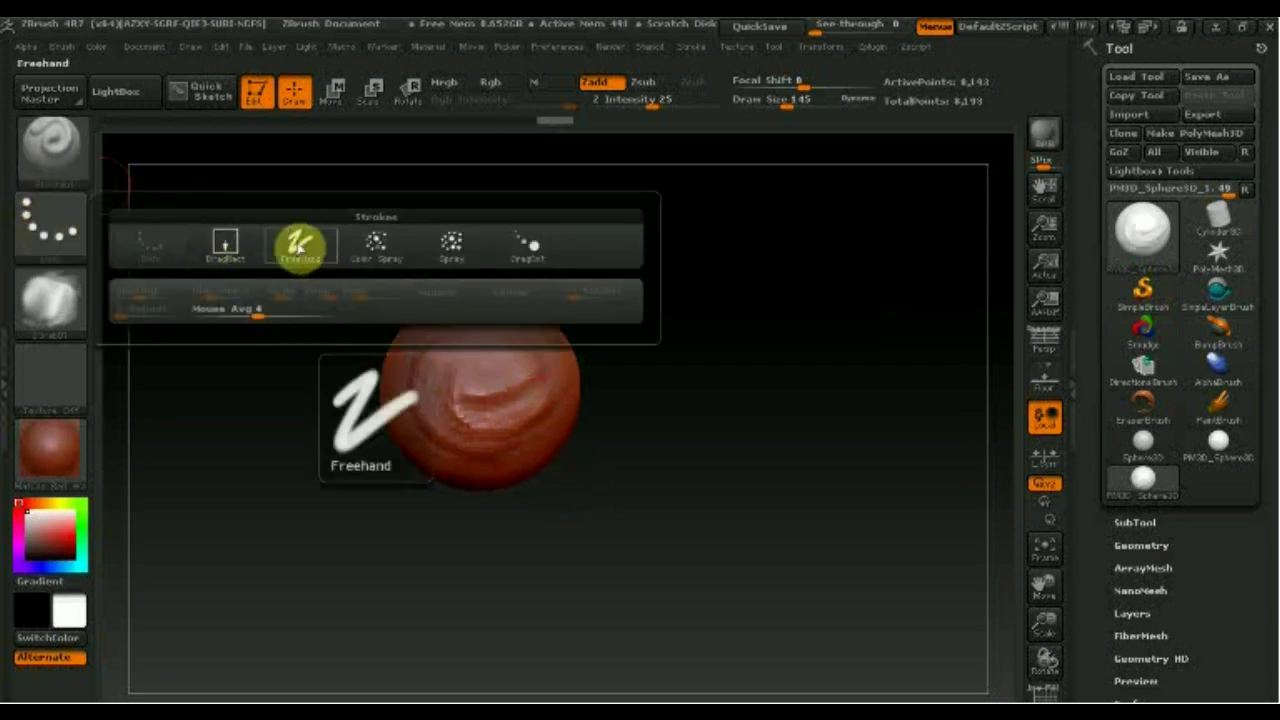
left_click(375, 245)
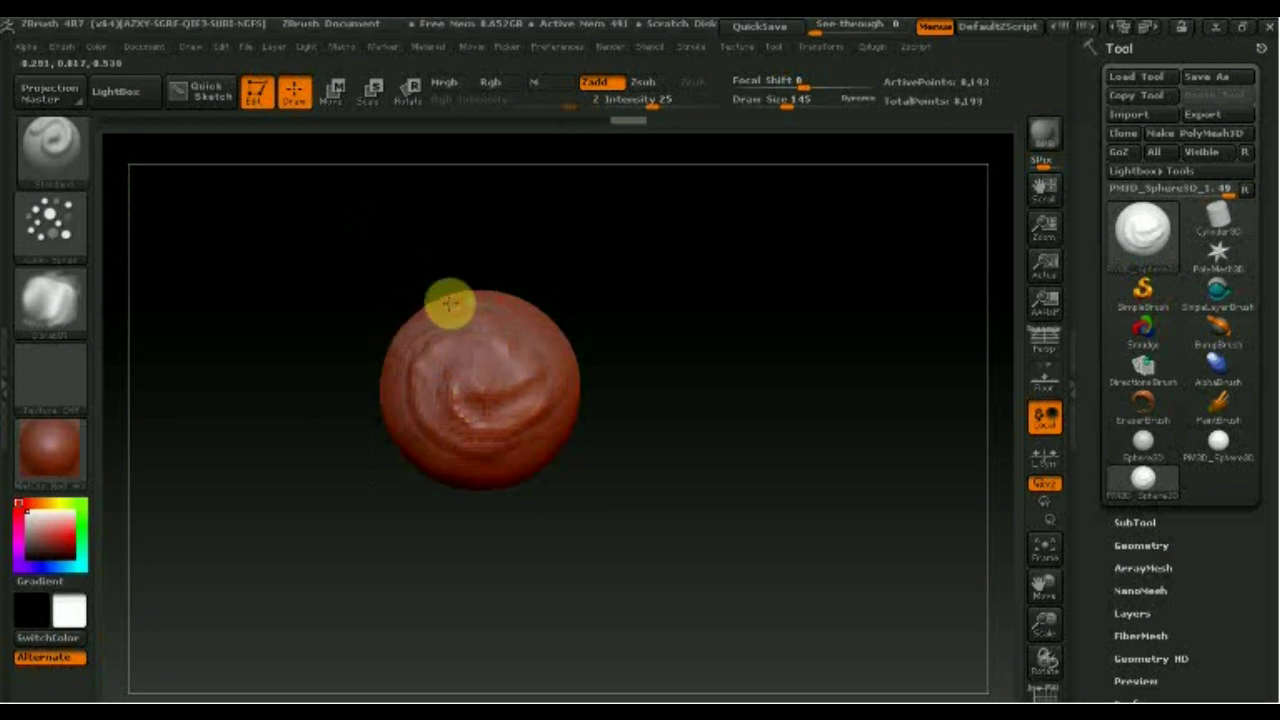
left_click_drag(388, 444, 555, 410)
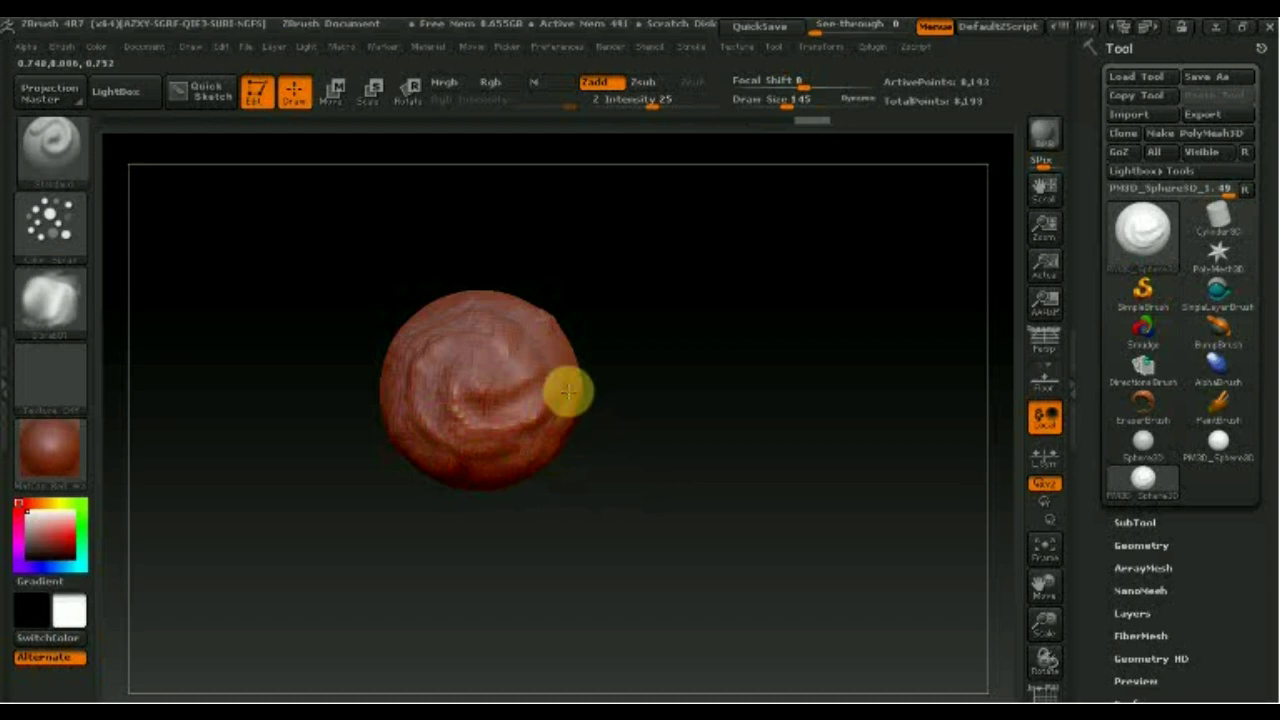
left_click_drag(580, 345, 522, 322)
Rotate the sphere to add lower-left bumps and smooth the small dimple on top.
mouse_move(406, 380)
left_mouse_down()
mouse_move(631, 425)
mouse_move(666, 409)
mouse_move(663, 340)
mouse_move(600, 397)
mouse_move(562, 408)
mouse_move(629, 377)
mouse_move(614, 404)
left_mouse_up()
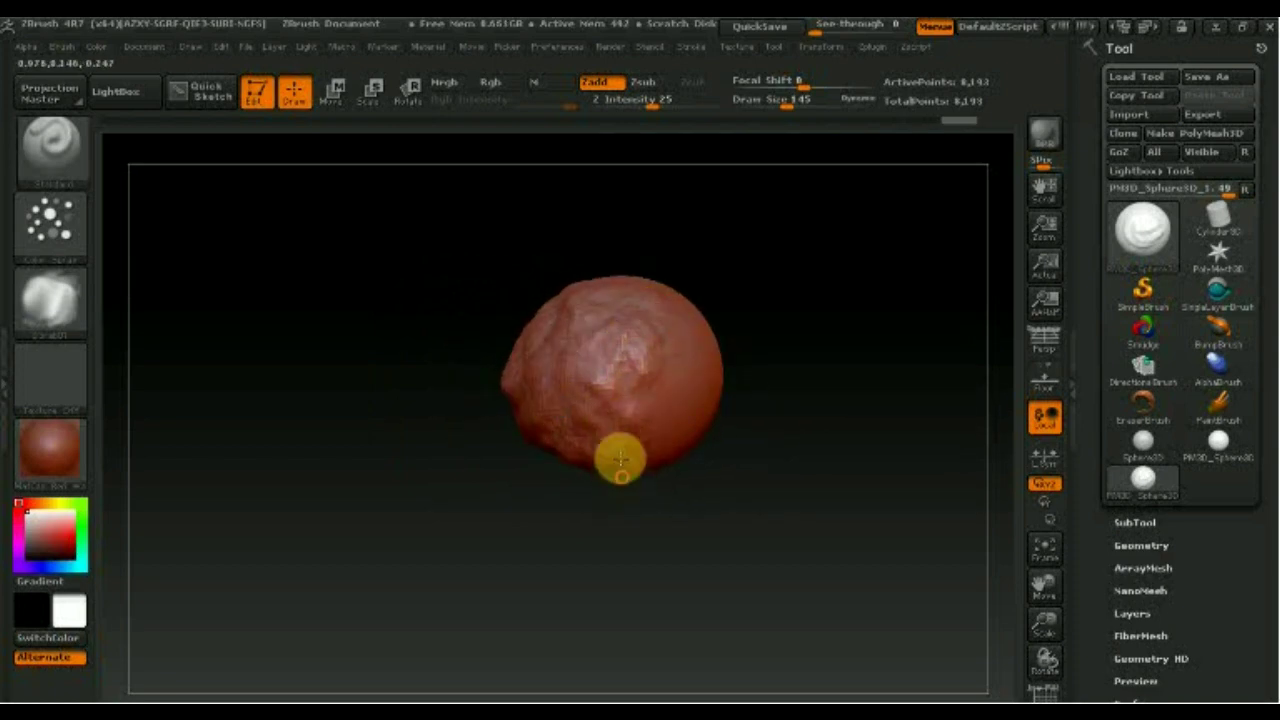
mouse_move(559, 410)
left_mouse_down()
mouse_move(549, 380)
mouse_move(491, 391)
mouse_move(586, 420)
mouse_move(510, 456)
left_mouse_up()
left_click_drag(731, 434, 735, 422)
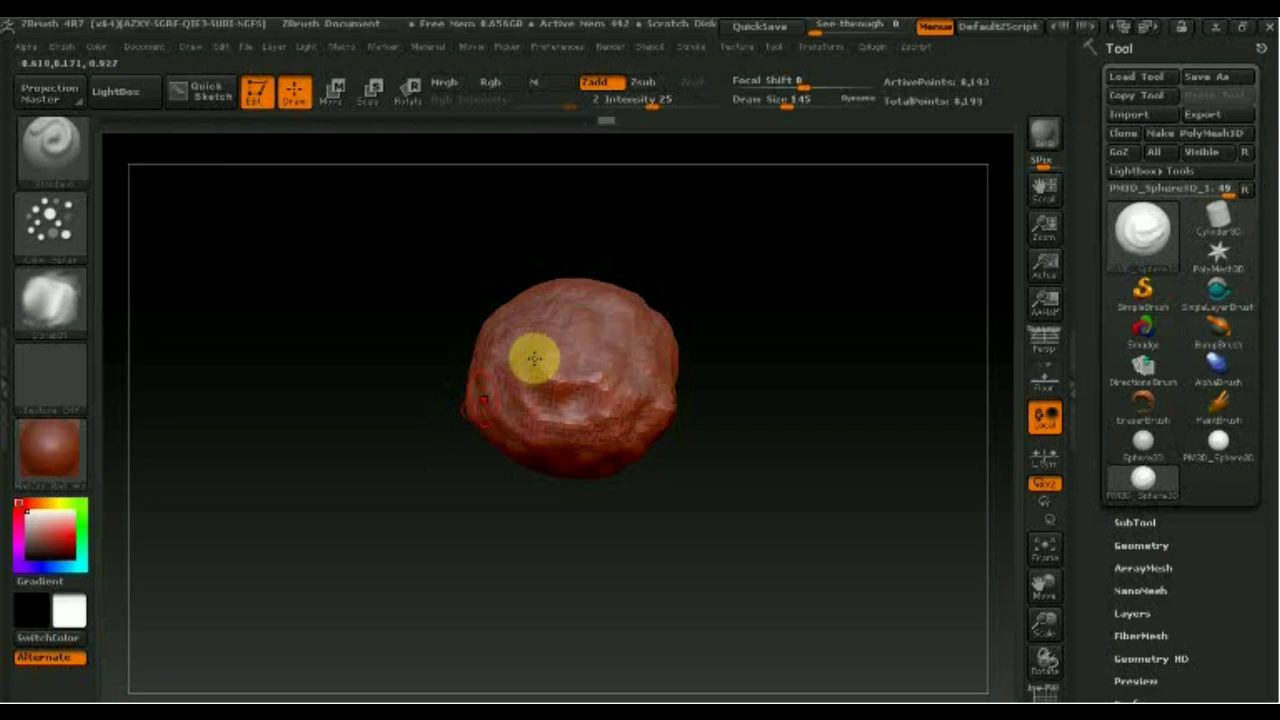
mouse_move(578, 324)
left_mouse_down("shift")
mouse_move(586, 337)
mouse_move(686, 343)
mouse_move(537, 366)
mouse_move(547, 371)
mouse_move(540, 337)
left_mouse_up("shift")
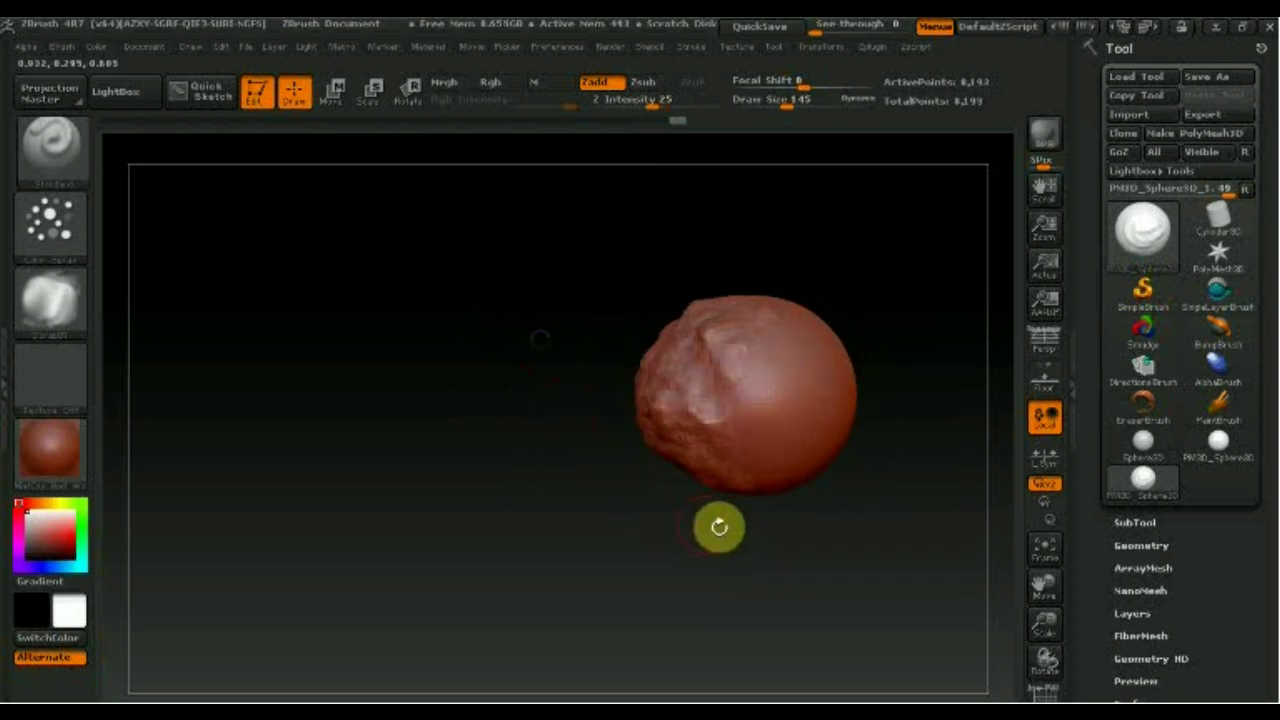
mouse_move(823, 572)
left_mouse_down()
mouse_move(669, 577)
mouse_move(777, 583)
mouse_move(714, 585)
left_mouse_up()
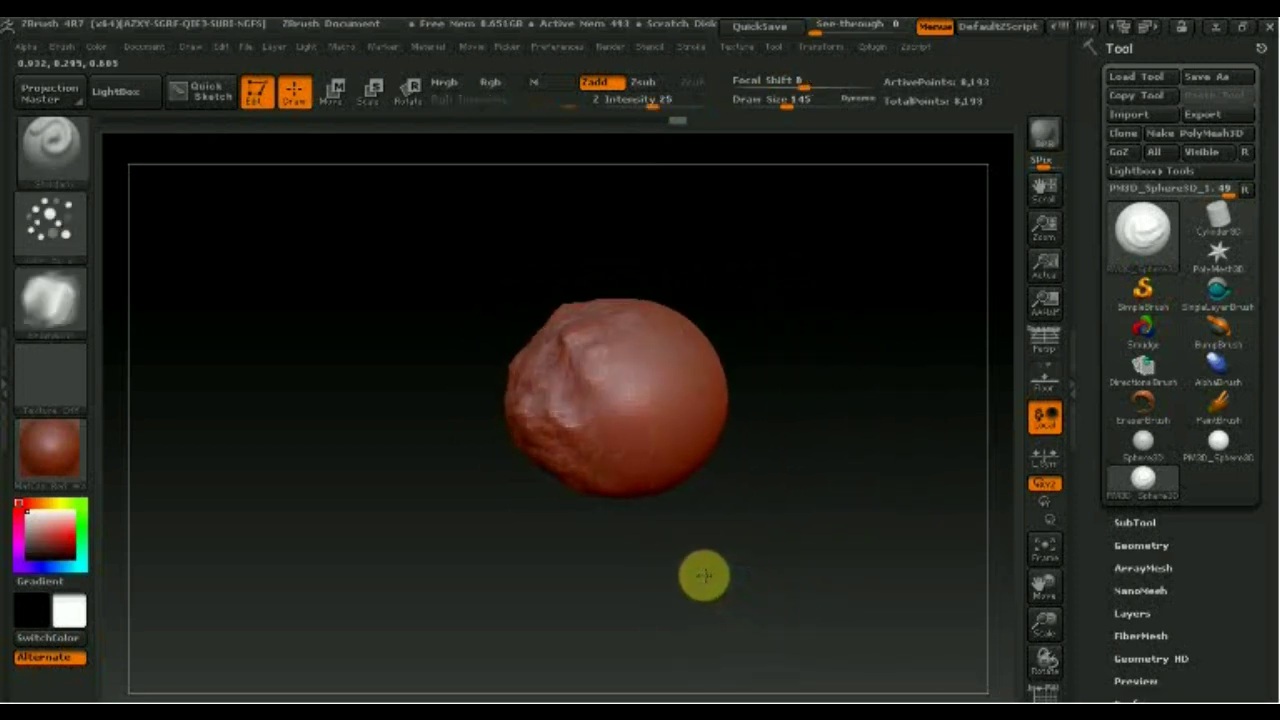
key("ctrl+shift")
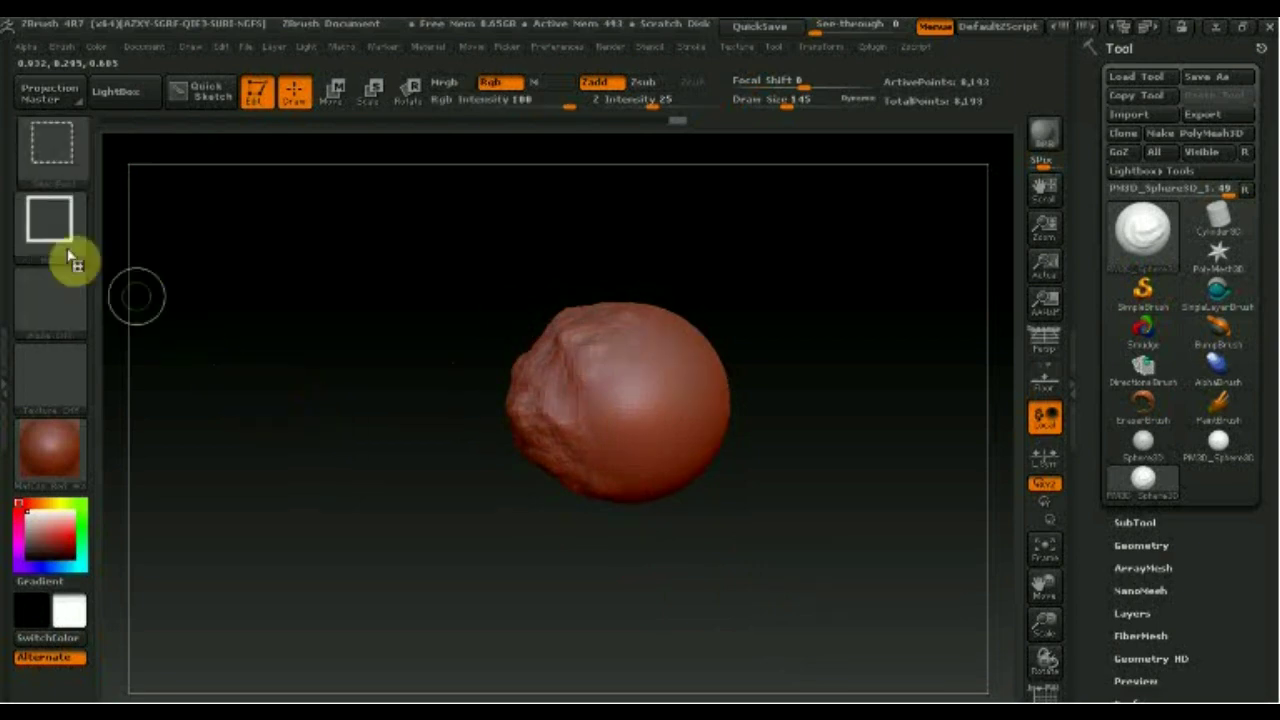
Slice the sculpt flat on its bottom, top, left and right with TrimRect.
left_click(51, 143)
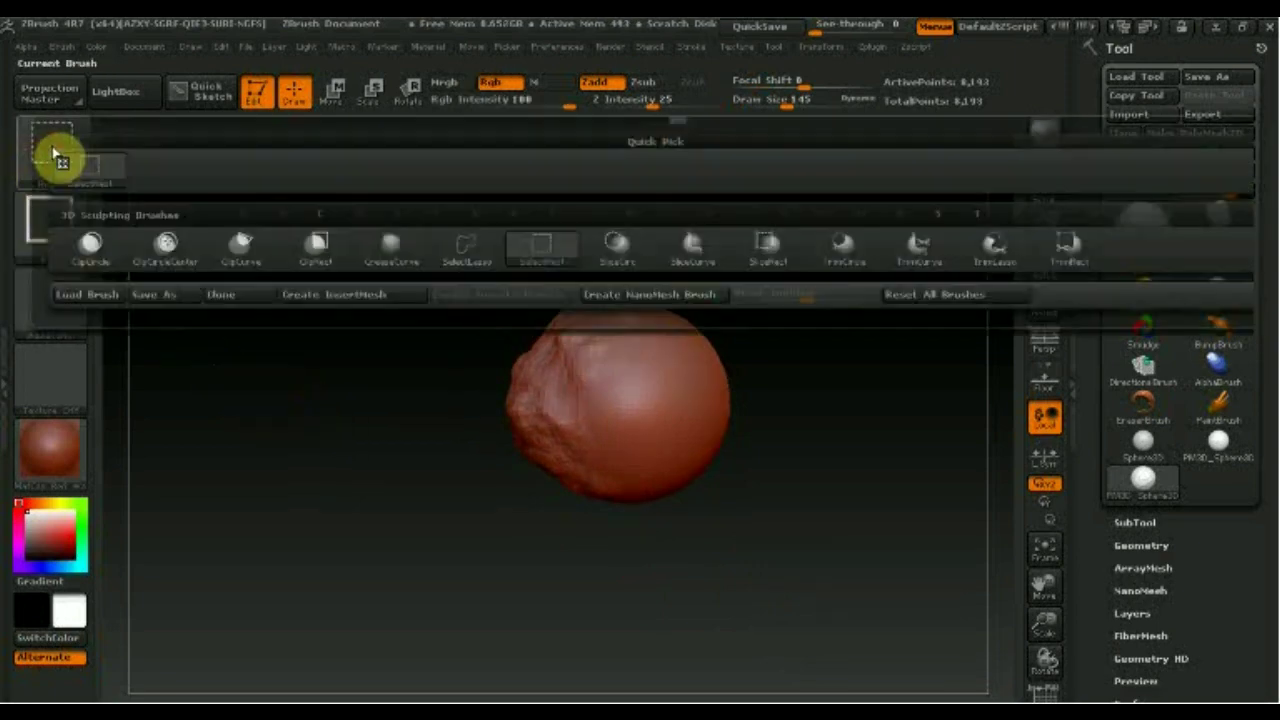
left_click(1062, 244)
mouse_move(806, 602)
left_mouse_down("ctrl+shift")
mouse_move(590, 280)
mouse_move(580, 229)
left_mouse_up("ctrl+shift")
mouse_move(696, 418)
left_mouse_down()
mouse_move(640, 429)
mouse_move(791, 389)
mouse_move(780, 400)
mouse_move(588, 313)
mouse_move(690, 575)
mouse_move(372, 462)
left_mouse_up()
mouse_move(657, 283)
left_mouse_down("ctrl+shift")
mouse_move(357, 263)
mouse_move(367, 340)
left_mouse_up("ctrl+shift")
left_click_drag(305, 302, 413, 493, "ctrl+shift")
mouse_move(646, 514)
left_mouse_down("ctrl+shift")
mouse_move(577, 315)
mouse_move(706, 449)
mouse_move(660, 457)
mouse_move(766, 491)
mouse_move(805, 348)
mouse_move(877, 374)
mouse_move(714, 486)
mouse_move(663, 459)
mouse_move(731, 451)
mouse_move(691, 451)
mouse_move(711, 423)
mouse_move(704, 442)
mouse_move(746, 457)
mouse_move(782, 581)
mouse_move(743, 566)
left_mouse_up("ctrl+shift")
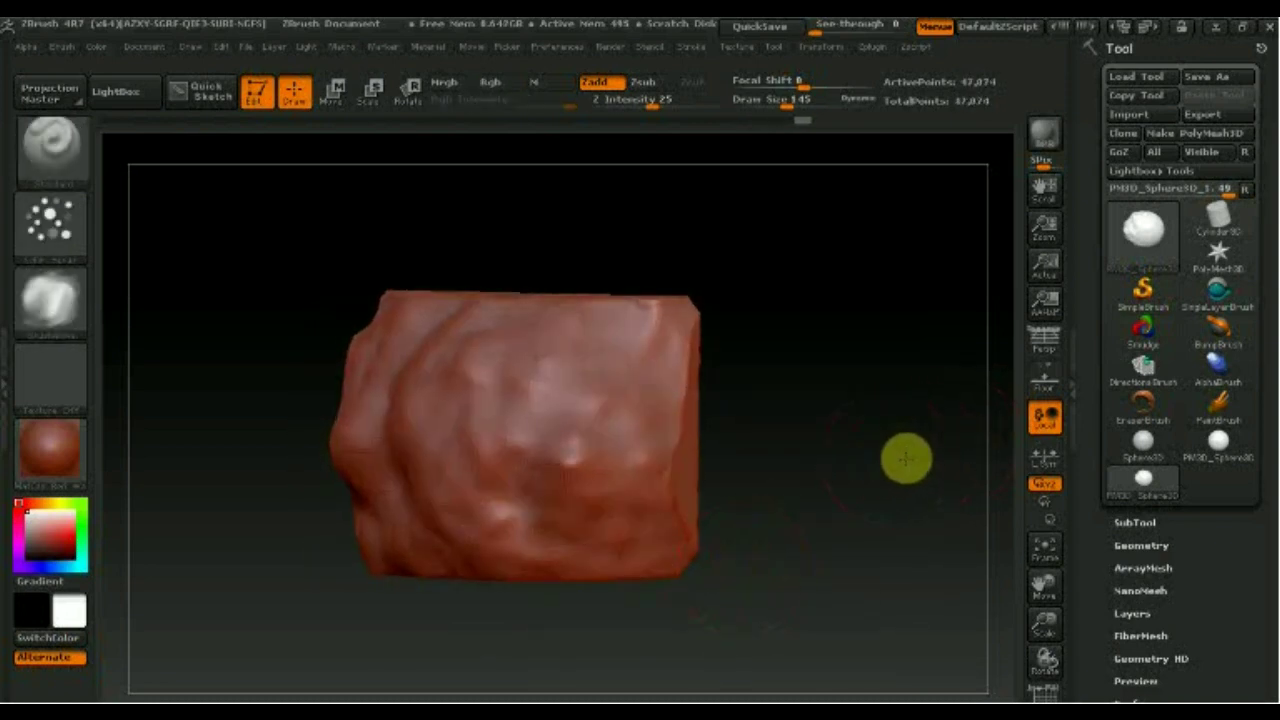
Rotate the trimmed block to inspect its front and left side.
left_click_drag(906, 459, 880, 455)
left_click(733, 447)
mouse_move(733, 447)
left_mouse_down()
mouse_move(691, 449)
mouse_move(795, 476)
left_mouse_up()
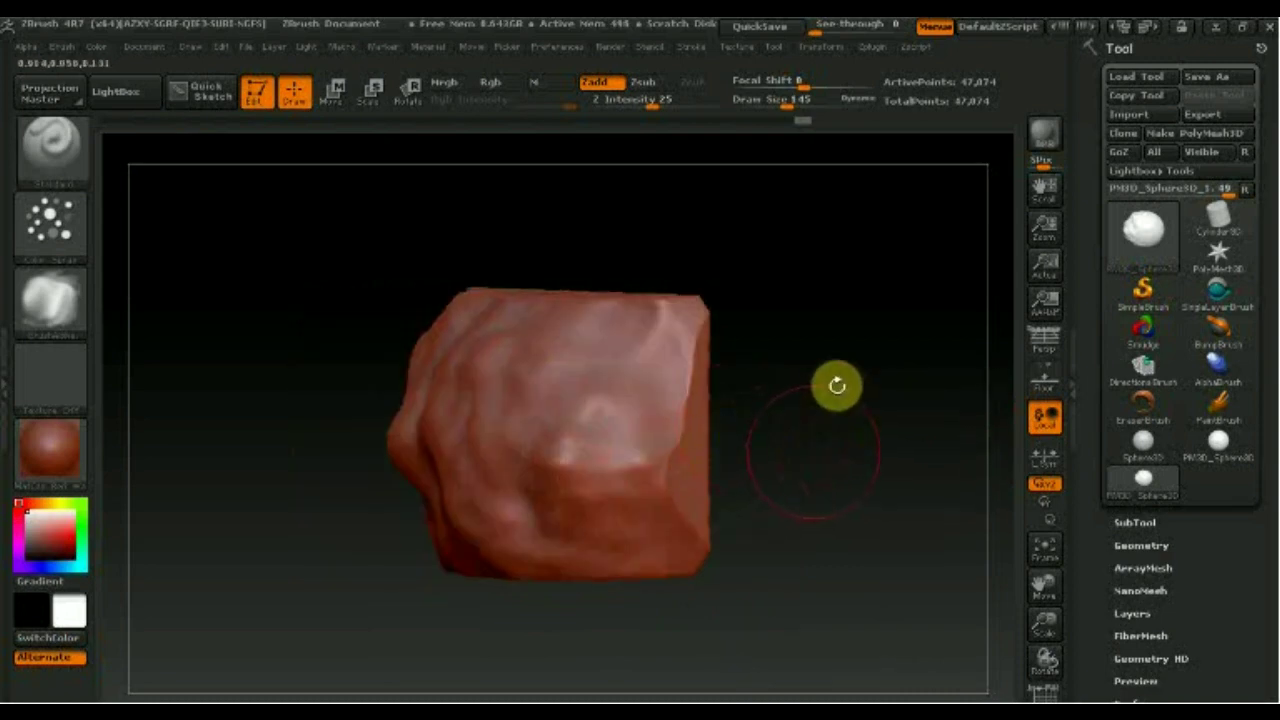